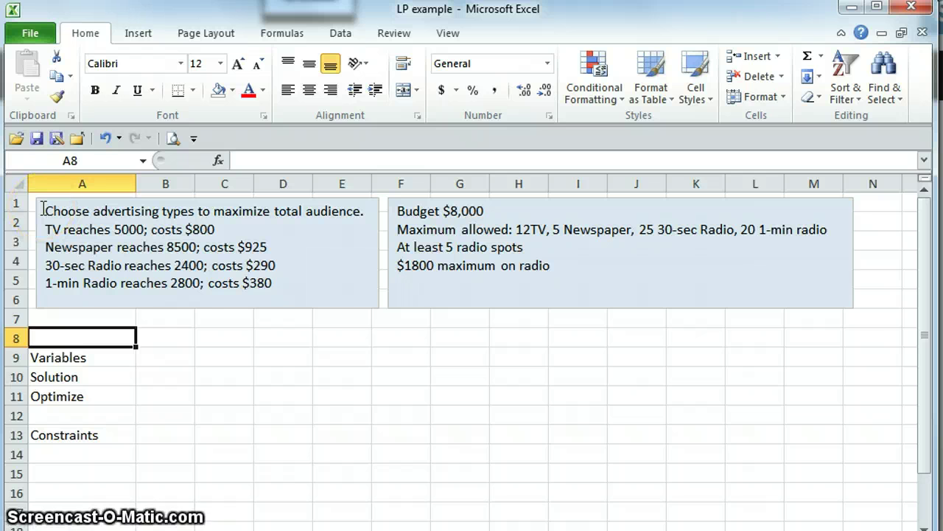
Review the problem text's four ad types (TV, Newspaper, 30-sec and 1-min radio) and their audience figures
{"action": "left_click", "coordinate": [43, 210]}
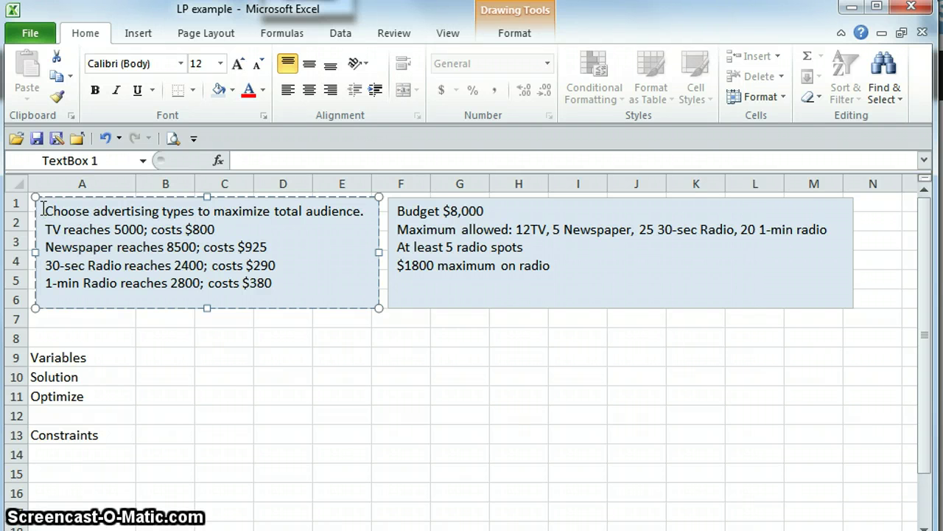
{"action": "left_click", "coordinate": [44, 228]}
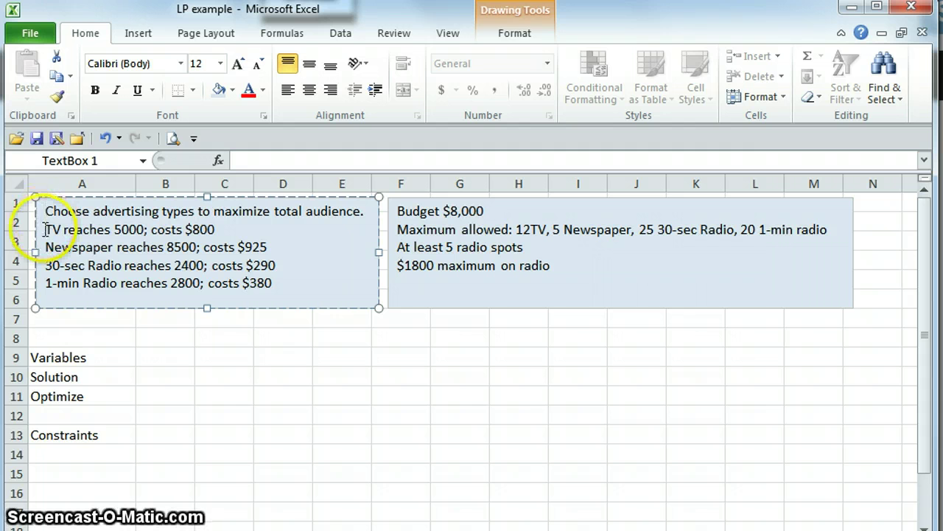
{"action": "left_click", "coordinate": [45, 229]}
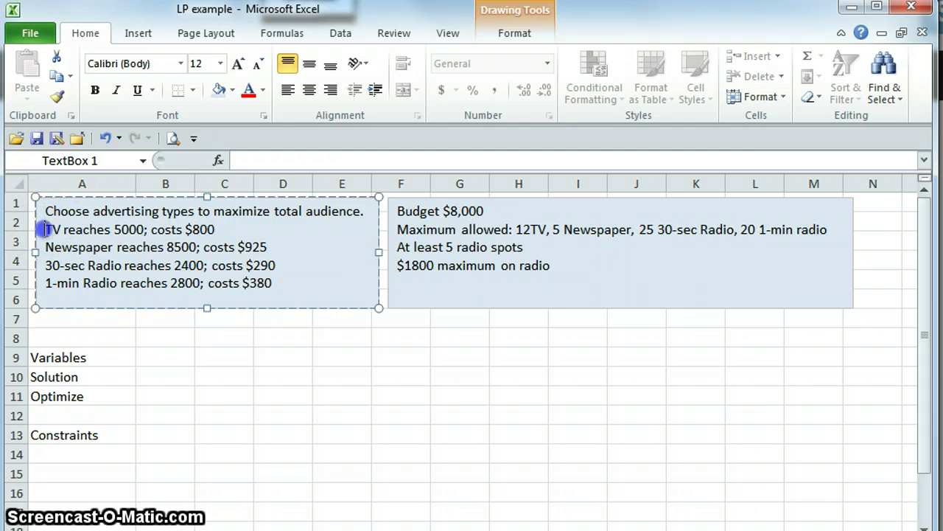
{"action": "left_click", "coordinate": [45, 247]}
{"action": "left_click", "coordinate": [45, 265]}
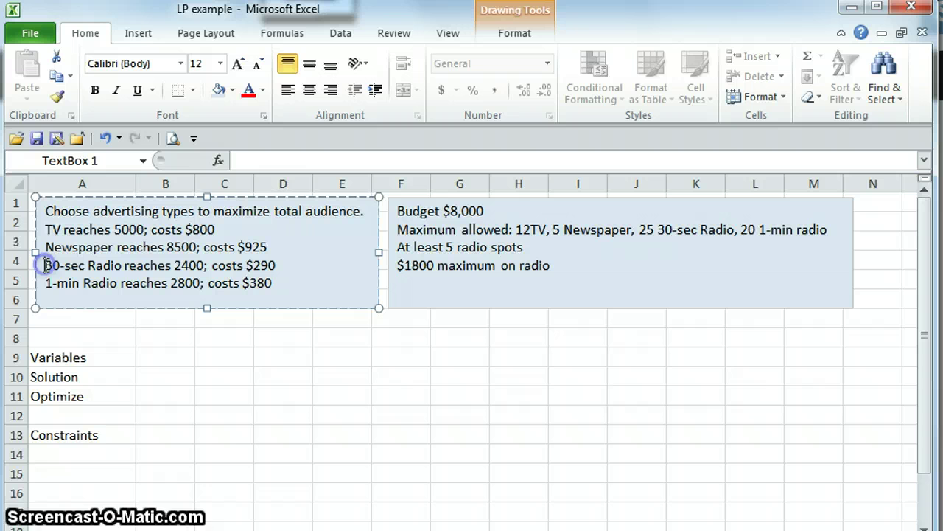
{"action": "left_click", "coordinate": [44, 283]}
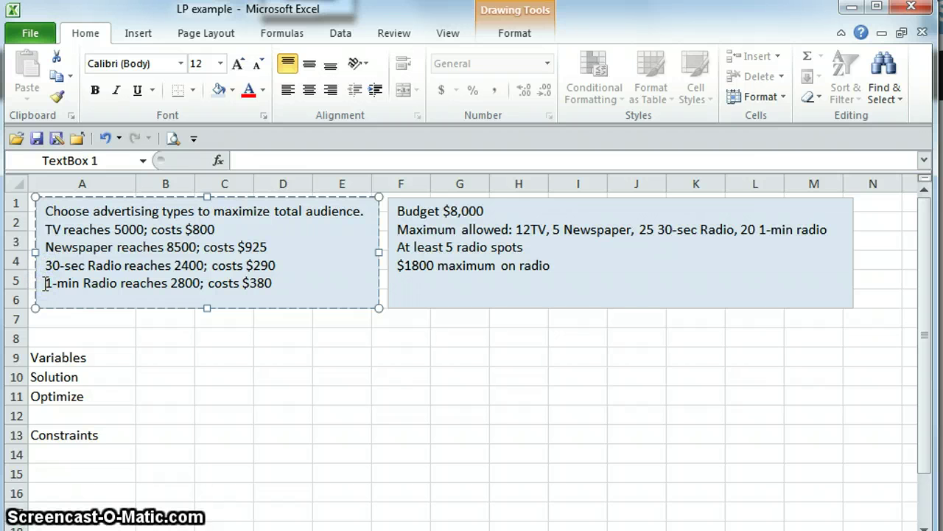
{"action": "left_click", "coordinate": [113, 229]}
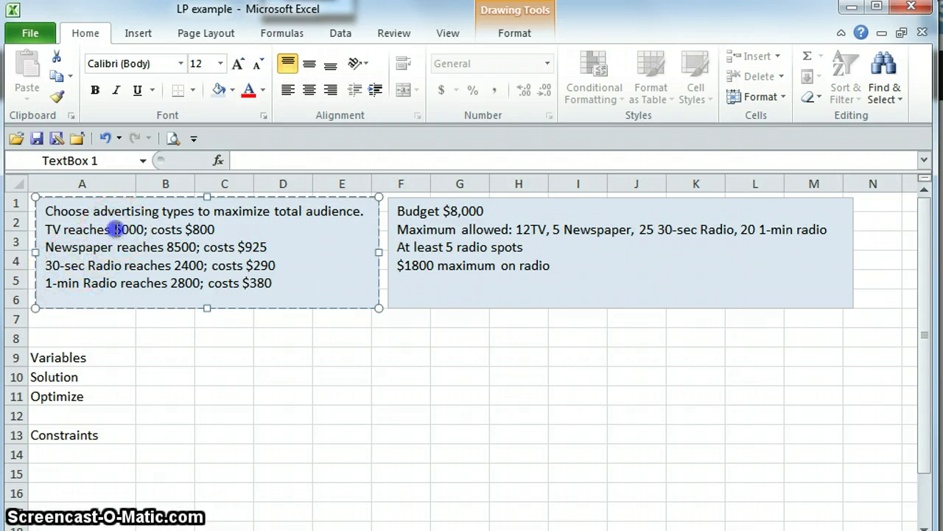
{"action": "left_click", "coordinate": [167, 247]}
{"action": "left_click", "coordinate": [173, 265]}
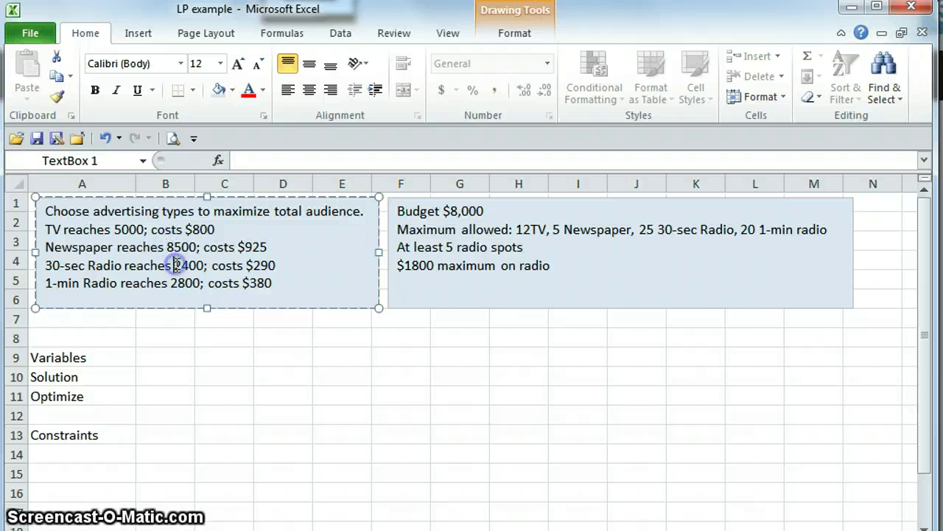
{"action": "left_click", "coordinate": [171, 283]}
Review the ad costs ($800 TV, $925 Newspaper), the budget and the maximum ad counts
{"action": "left_click", "coordinate": [184, 229]}
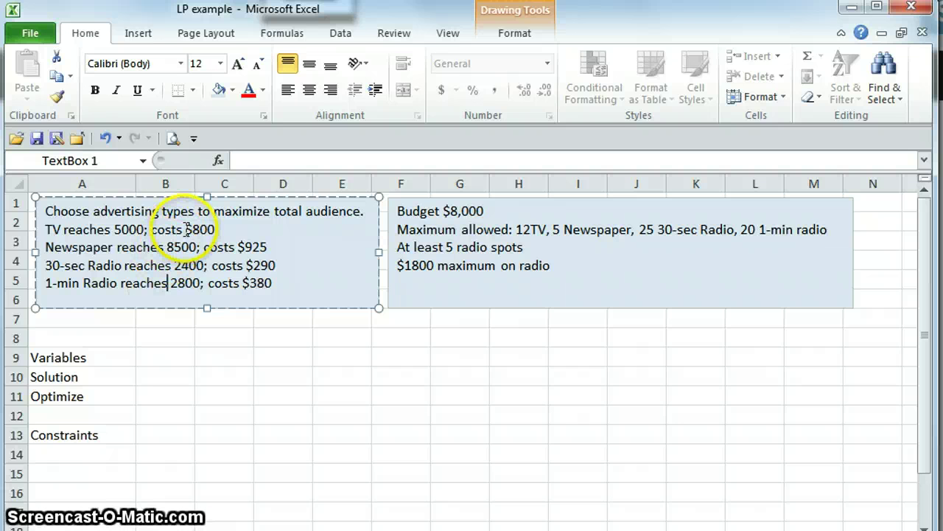
{"action": "left_click", "coordinate": [237, 247]}
{"action": "left_click", "coordinate": [247, 266]}
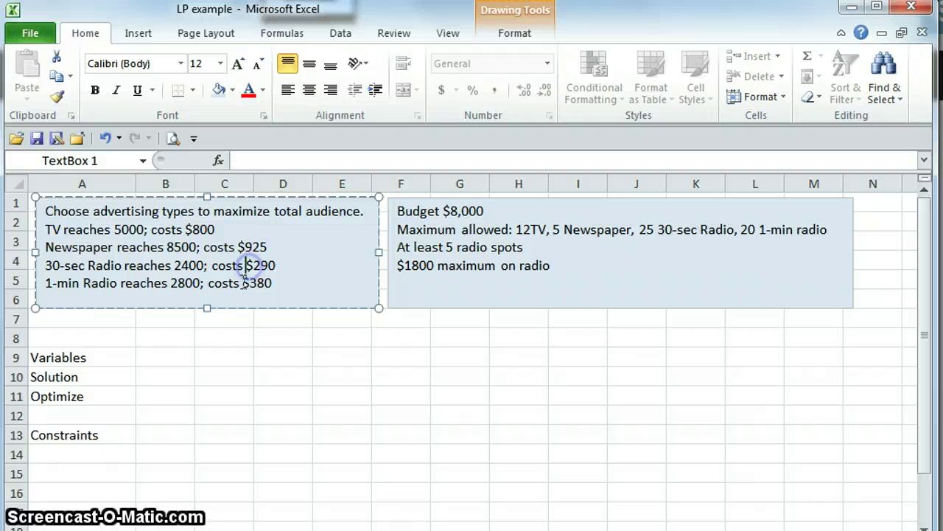
{"action": "left_click", "coordinate": [242, 283]}
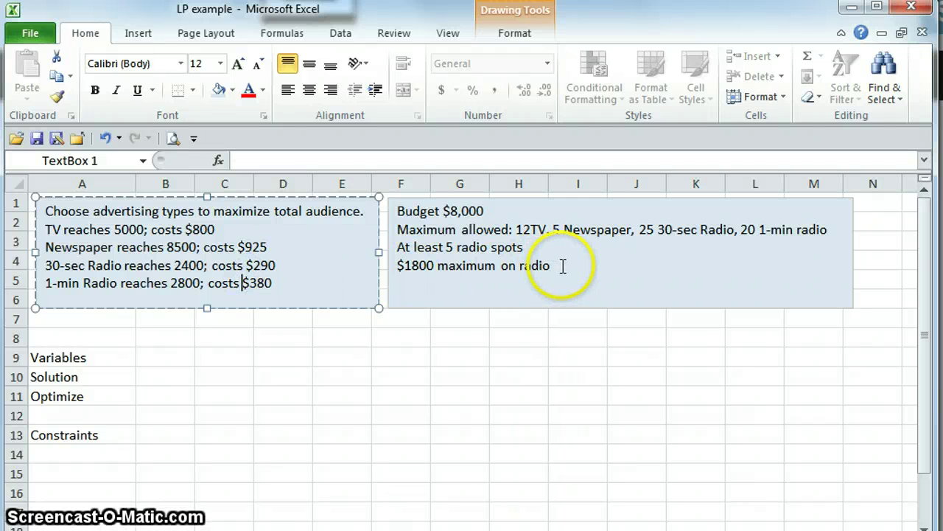
{"action": "left_click", "coordinate": [398, 214]}
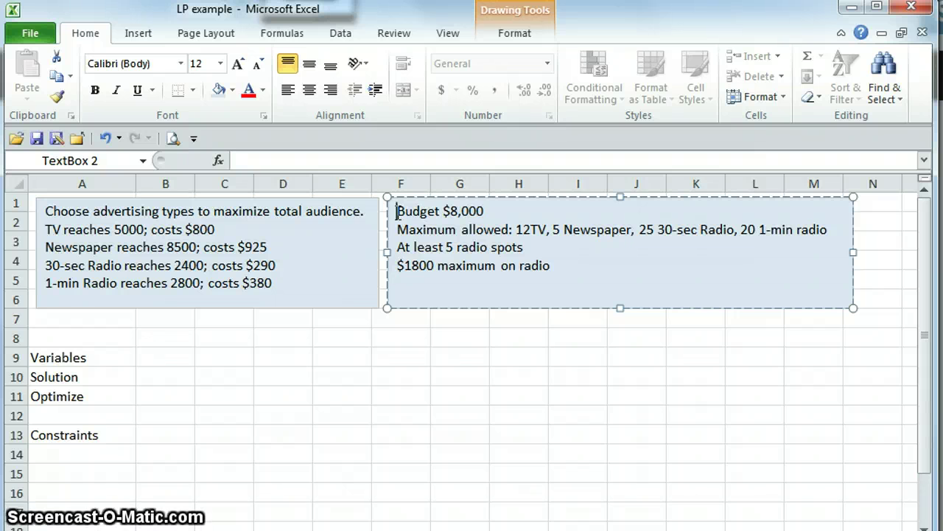
{"action": "left_click", "coordinate": [398, 231]}
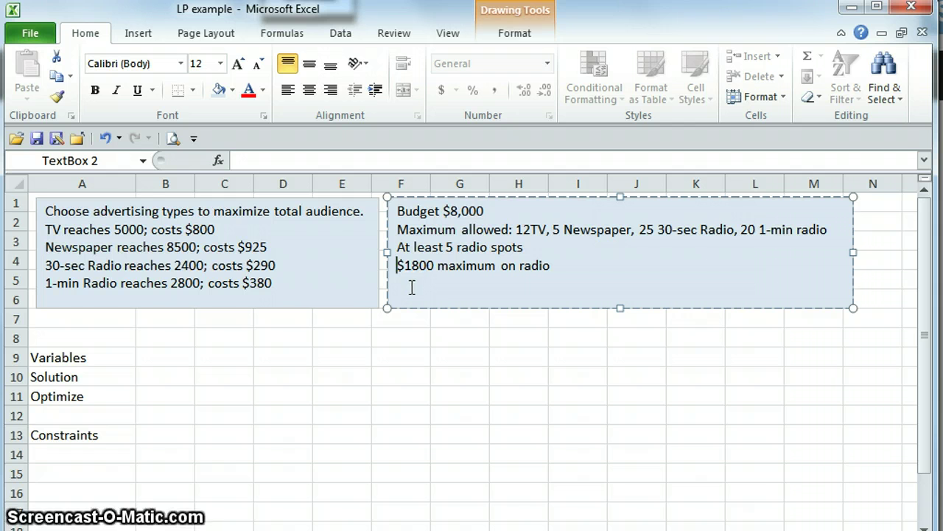
{"action": "key", "text": "Escape"}
{"action": "key", "text": "Escape"}
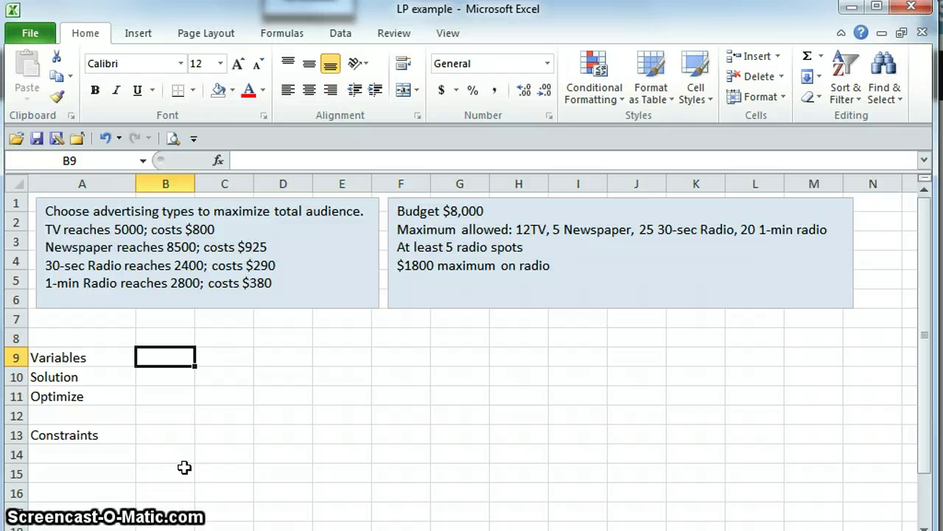
Enter the headers TV, News, 30Radio and 1mRadio across B9:E9
{"action": "left_click", "coordinate": [171, 356]}
{"action": "left_click_drag", "start_coordinate": [171, 355], "coordinate": [323, 356]}
{"action": "left_click", "coordinate": [181, 367]}
{"action": "type", "text": "TV"}
{"action": "key", "text": "Tab"}
{"action": "type", "text": "New"}
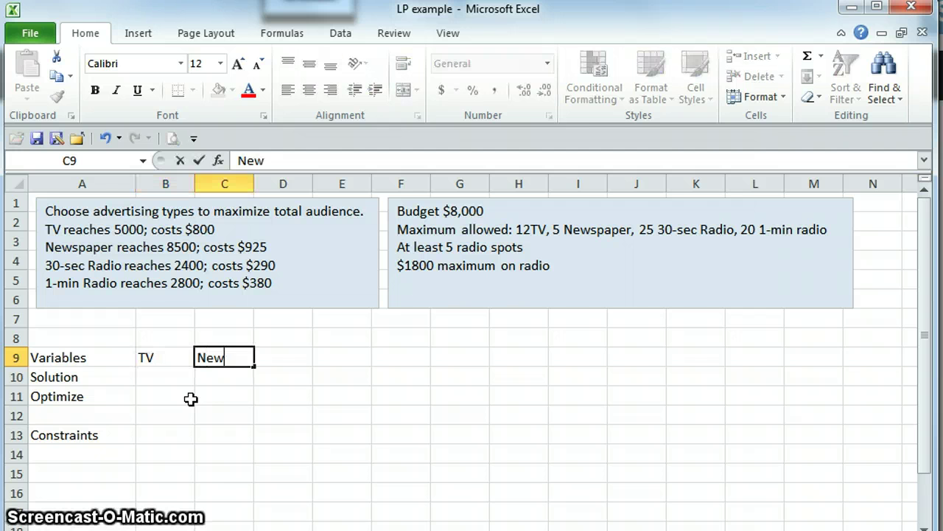
{"action": "type", "text": "s"}
{"action": "key", "text": "Tab"}
{"action": "type", "text": "30"}
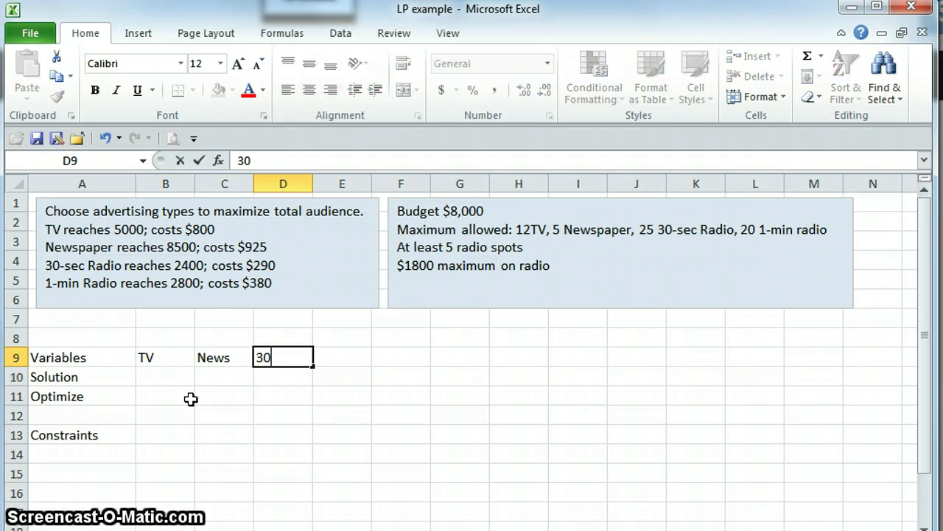
{"action": "type", "text": "Radio"}
{"action": "key", "text": "Tab"}
{"action": "type", "text": "1m"}
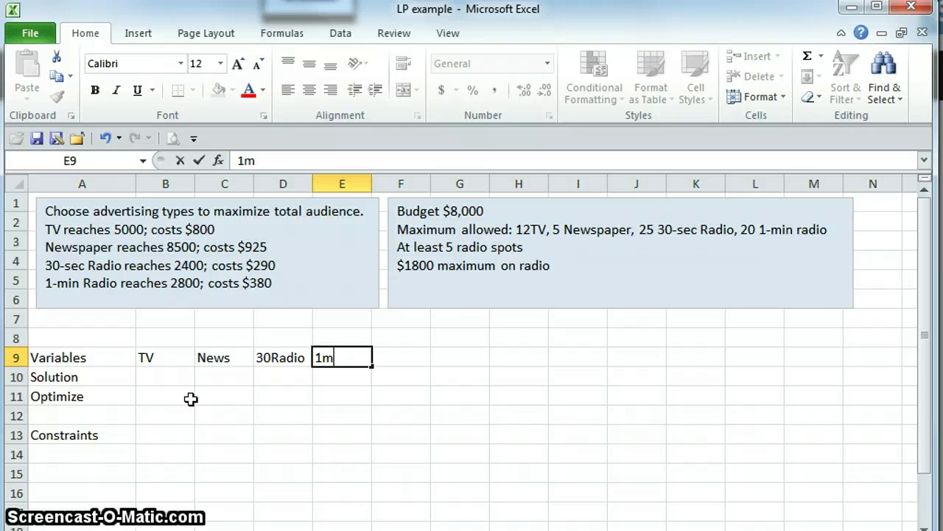
{"action": "type", "text": "Radio"}
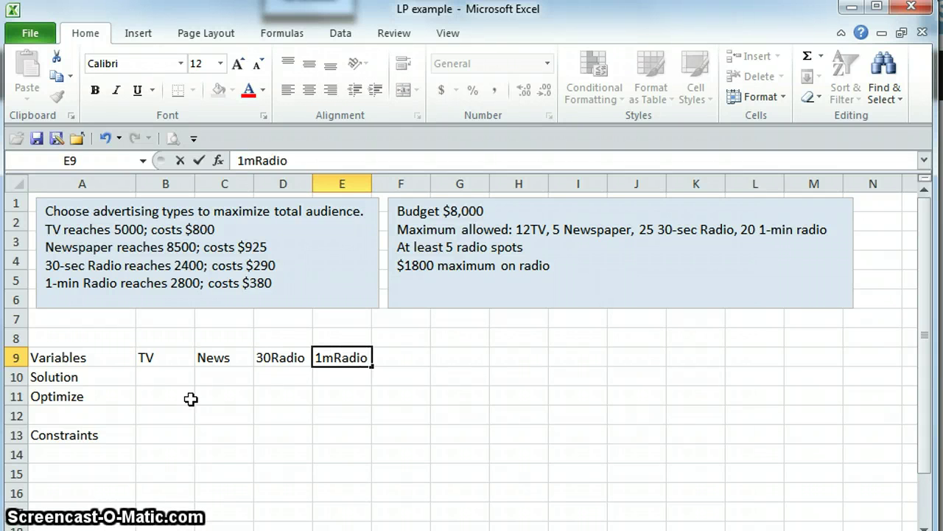
{"action": "left_click", "coordinate": [190, 398]}
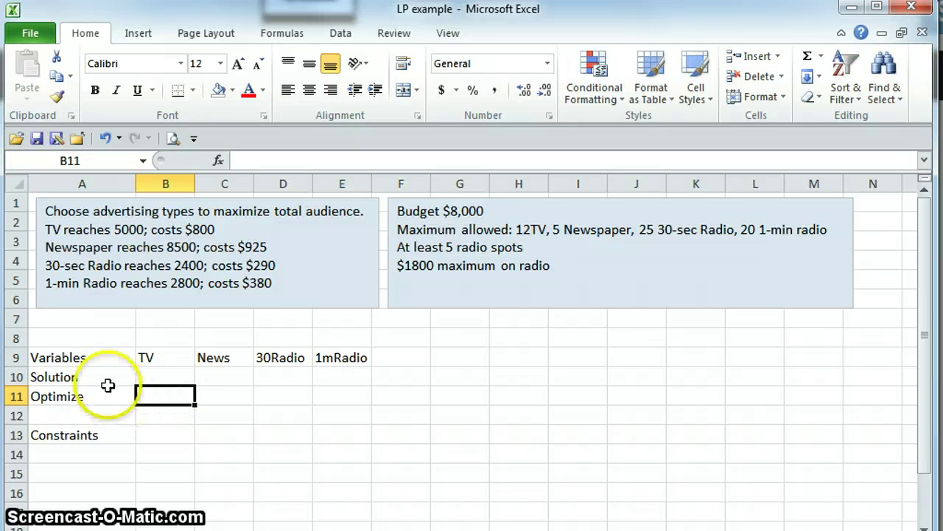
Shade the Solution cells B10:E10 light green
{"action": "left_click_drag", "start_coordinate": [143, 374], "coordinate": [326, 378]}
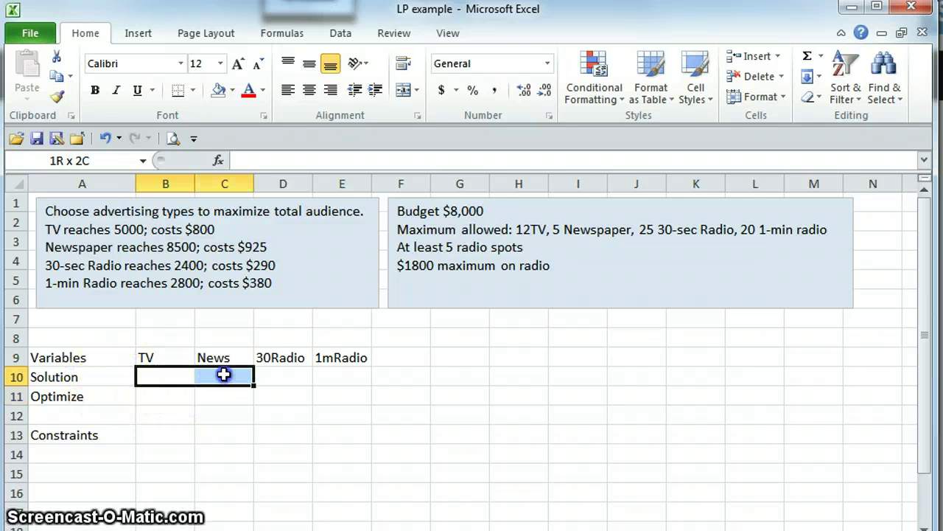
{"action": "left_click", "coordinate": [231, 90]}
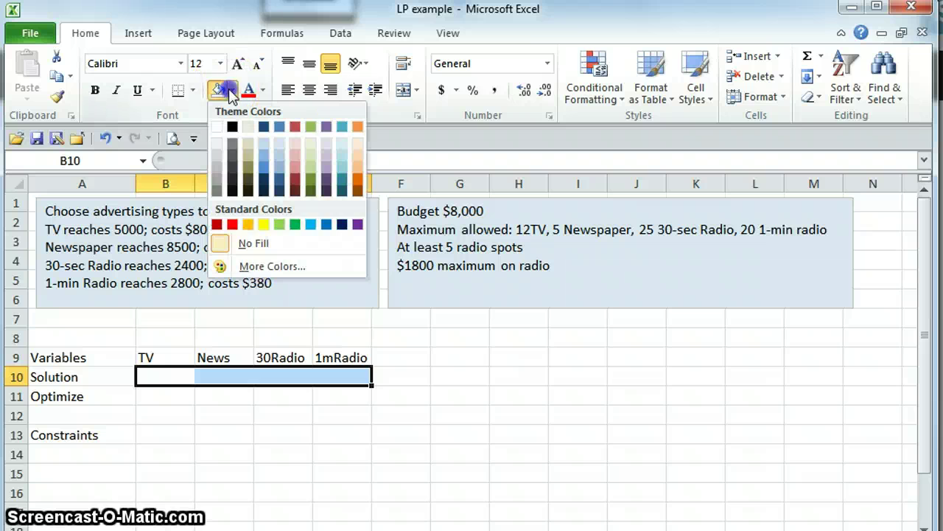
{"action": "left_click", "coordinate": [281, 224]}
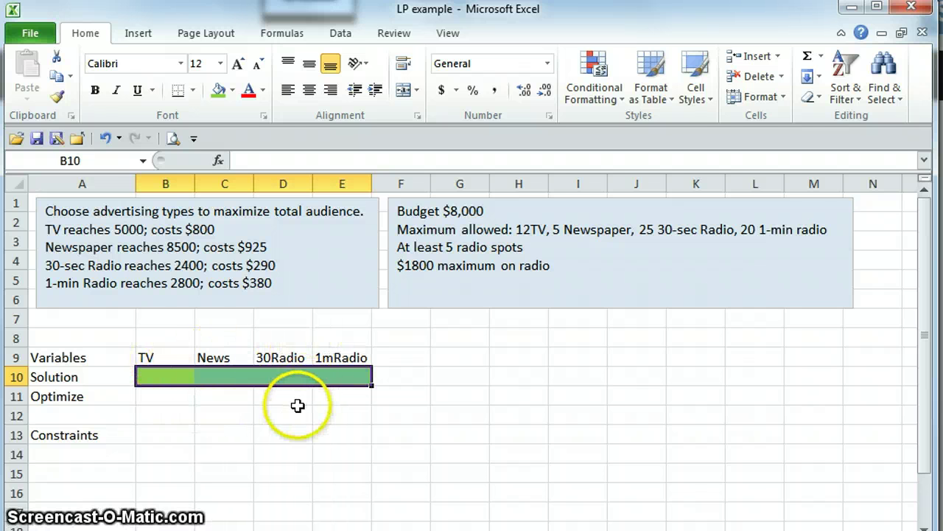
Enter trial values 5, 10, 15 and 20 in B10:E10
{"action": "left_click", "coordinate": [170, 376]}
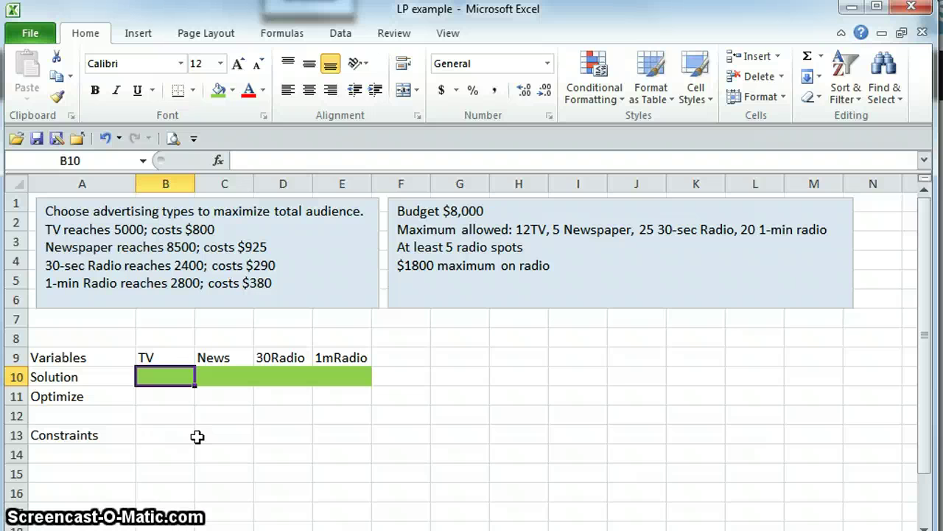
{"action": "type", "text": "5"}
{"action": "key", "text": "Tab"}
{"action": "type", "text": "10"}
{"action": "key", "text": "Tab"}
{"action": "type", "text": "15"}
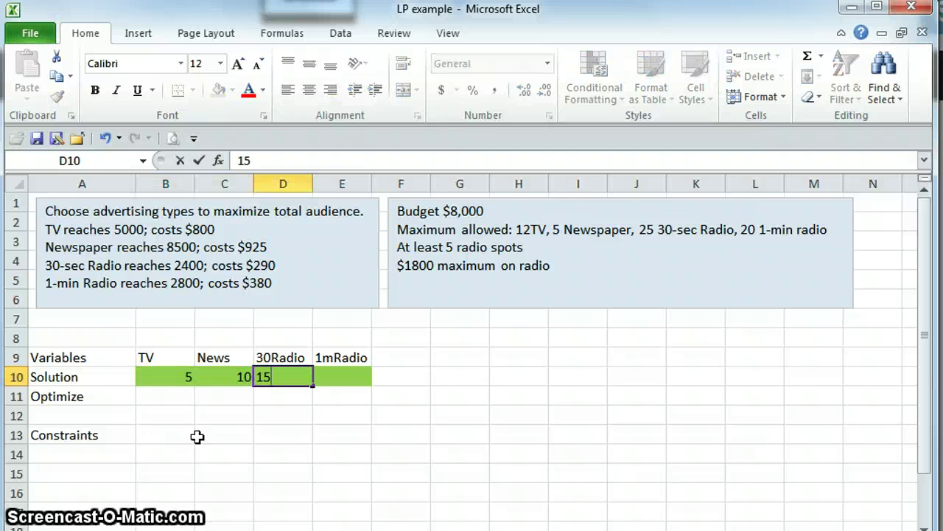
{"action": "key", "text": "Tab"}
{"action": "type", "text": "2"}
{"action": "key", "text": "Tab"}
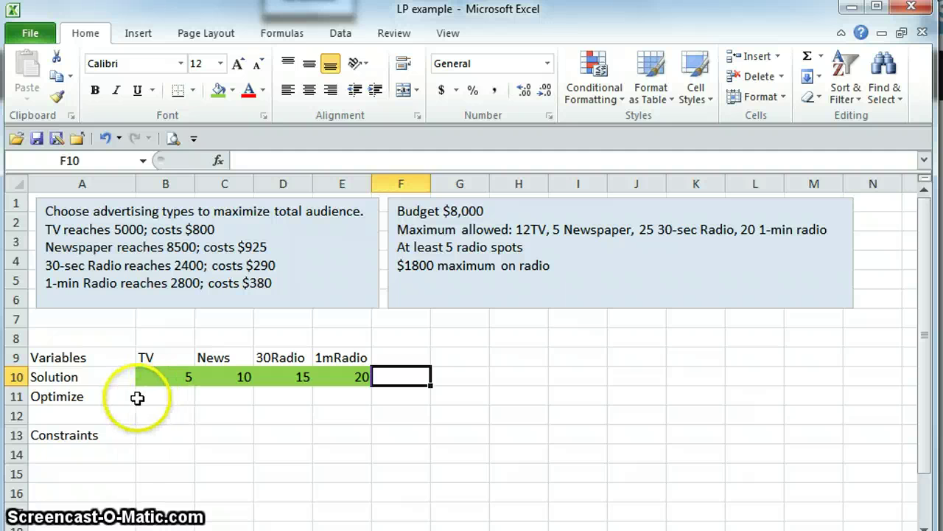
Relabel A11 as Audience and enter 5000, 8500, 2400 and 2800 in B11:E11
{"action": "left_click", "coordinate": [94, 396]}
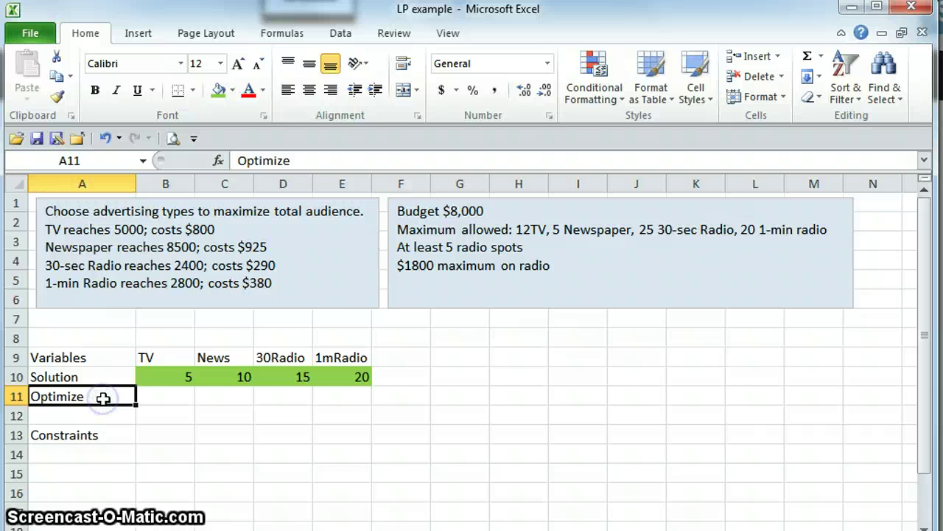
{"action": "type", "text": "Audience"}
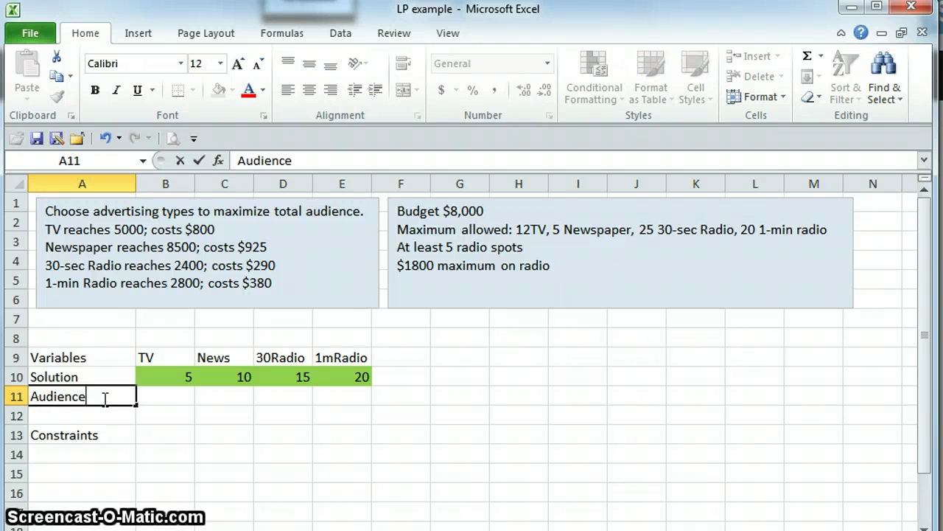
{"action": "key", "text": "Tab"}
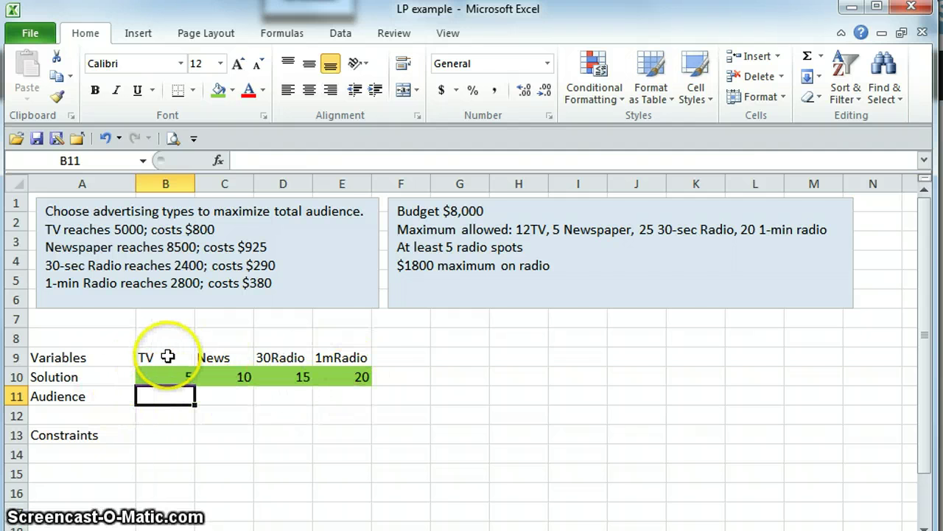
{"action": "type", "text": "500"}
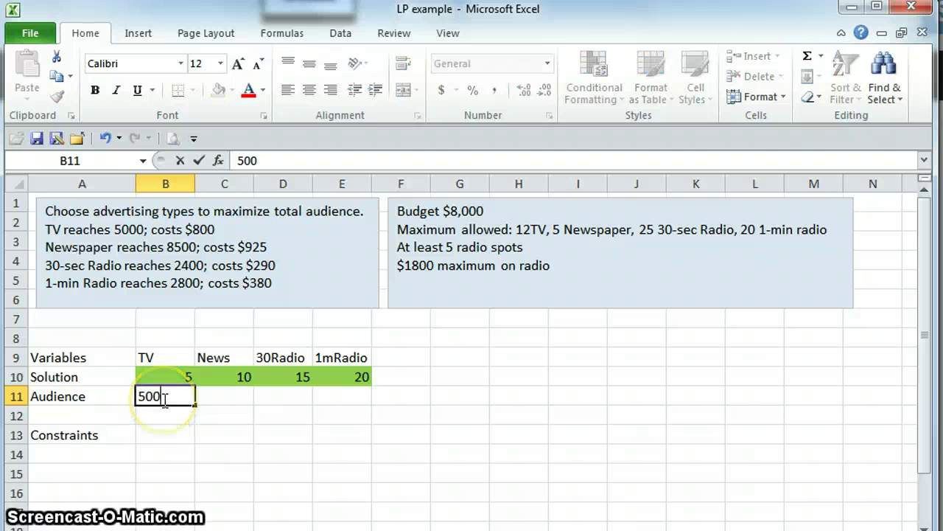
{"action": "type", "text": "0"}
{"action": "key", "text": "Tab"}
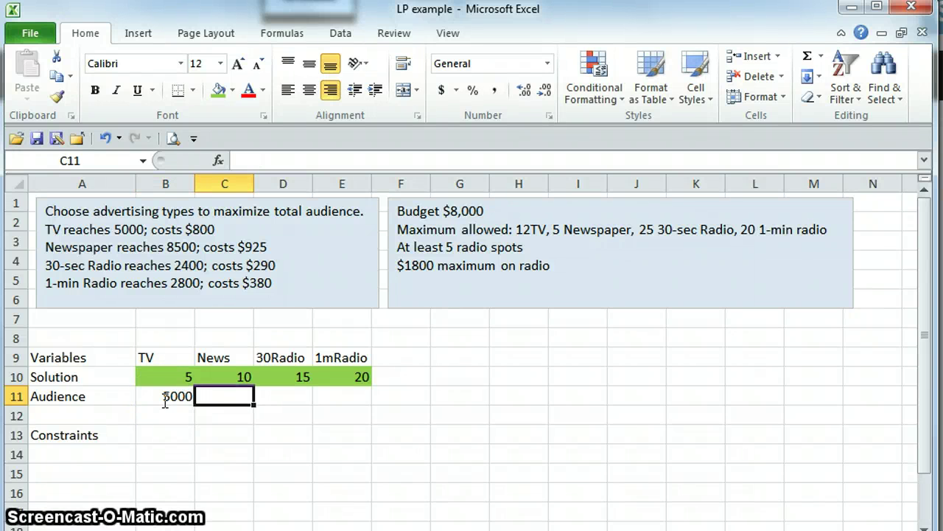
{"action": "type", "text": "8500"}
{"action": "key", "text": "Tab"}
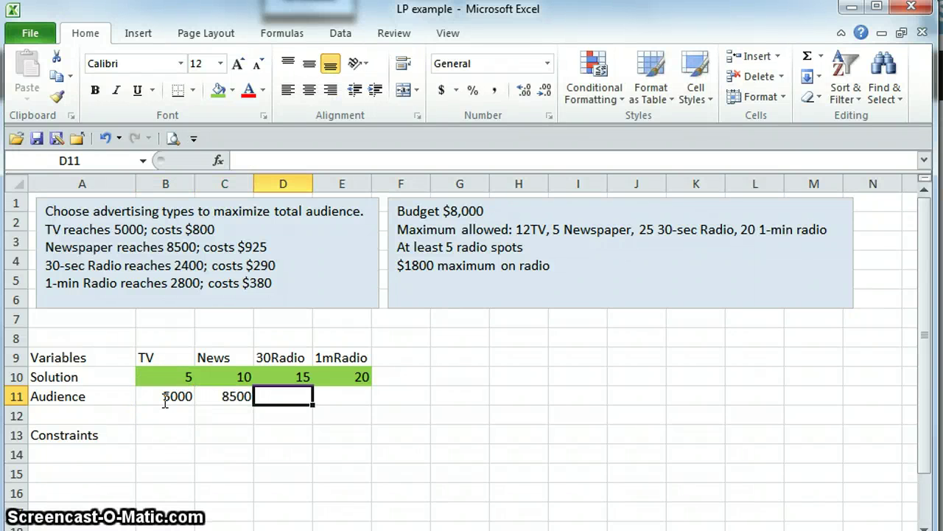
{"action": "type", "text": "2400"}
{"action": "key", "text": "Tab"}
{"action": "type", "text": "2"}
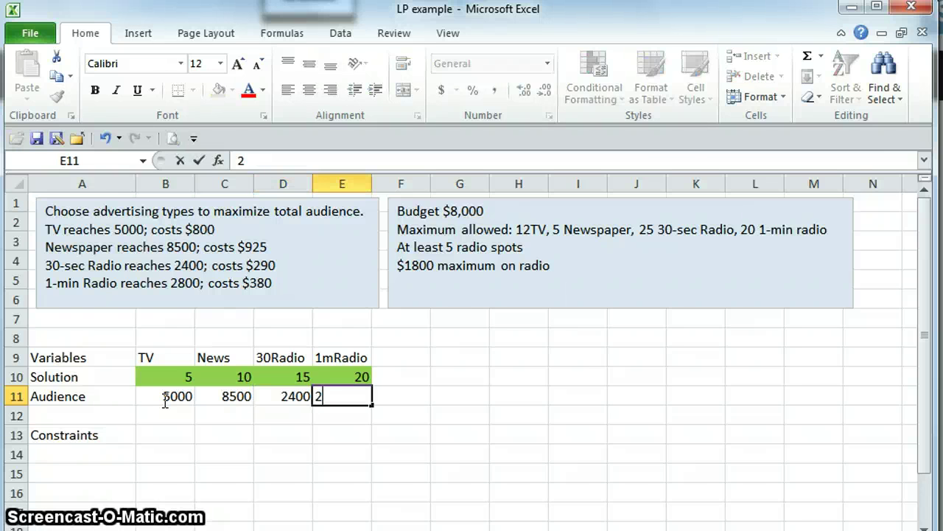
{"action": "type", "text": "800"}
{"action": "key", "text": "Tab"}
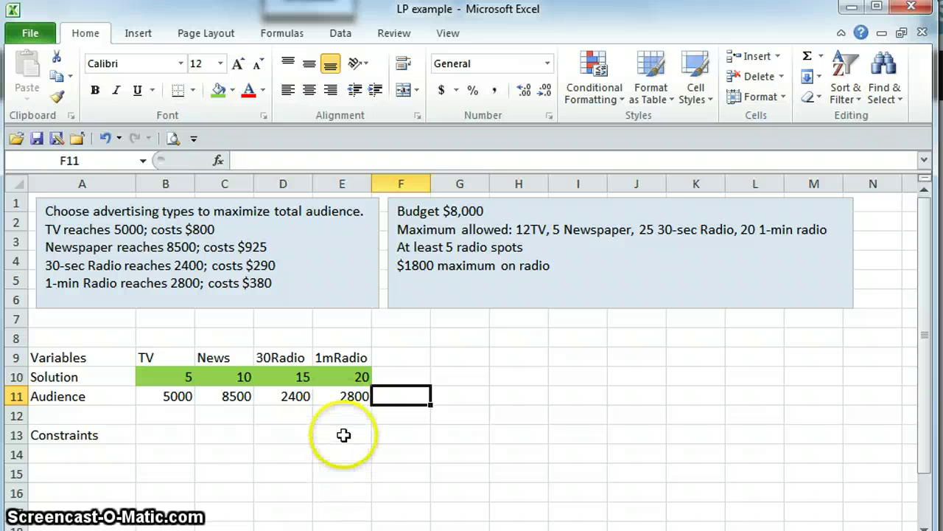
Enter =SUMPRODUCT(B10:E10,B11:E11) in F11, giving a total audience of 202000
{"action": "type", "text": "="}
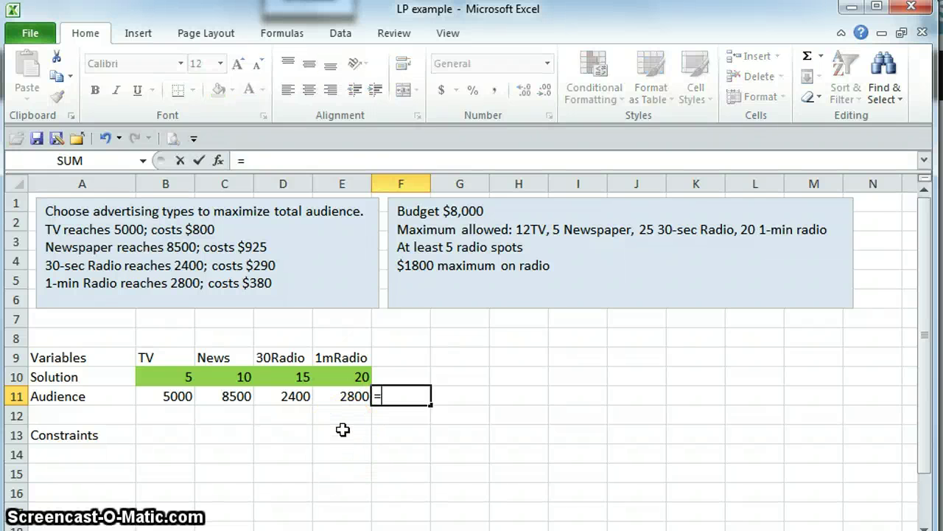
{"action": "type", "text": "sumproduc"}
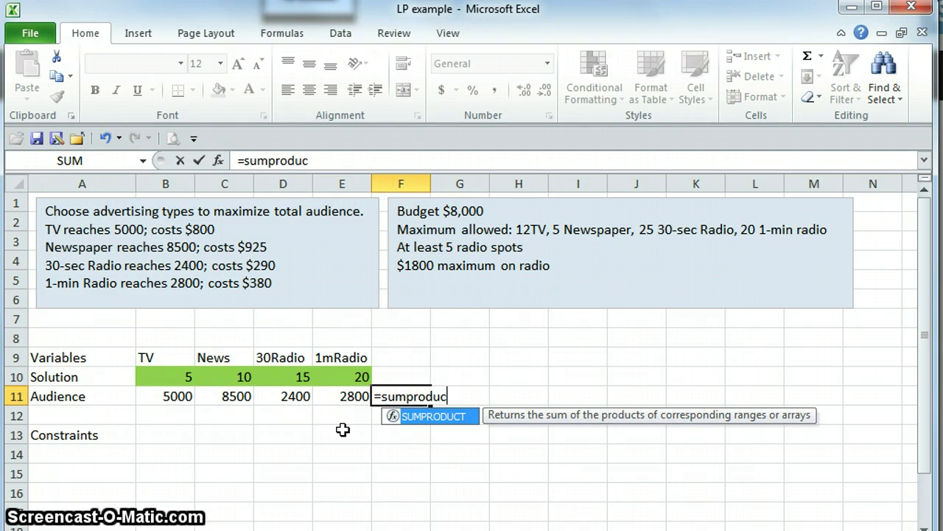
{"action": "type", "text": "t("}
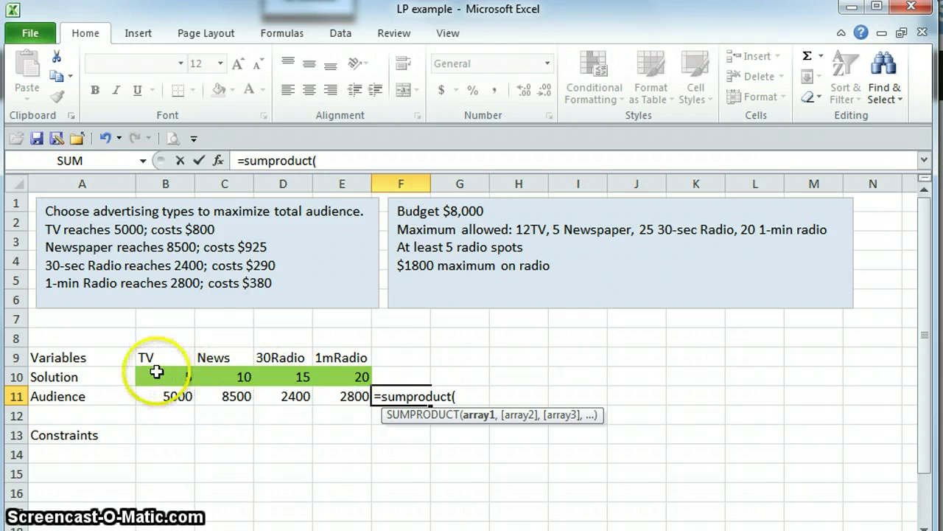
{"action": "left_click_drag", "start_coordinate": [157, 373], "coordinate": [335, 376]}
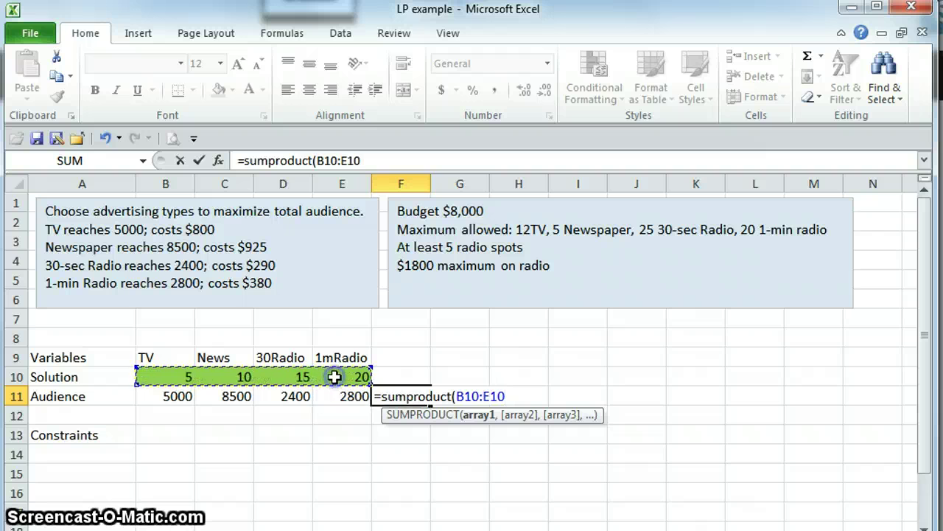
{"action": "type", "text": ","}
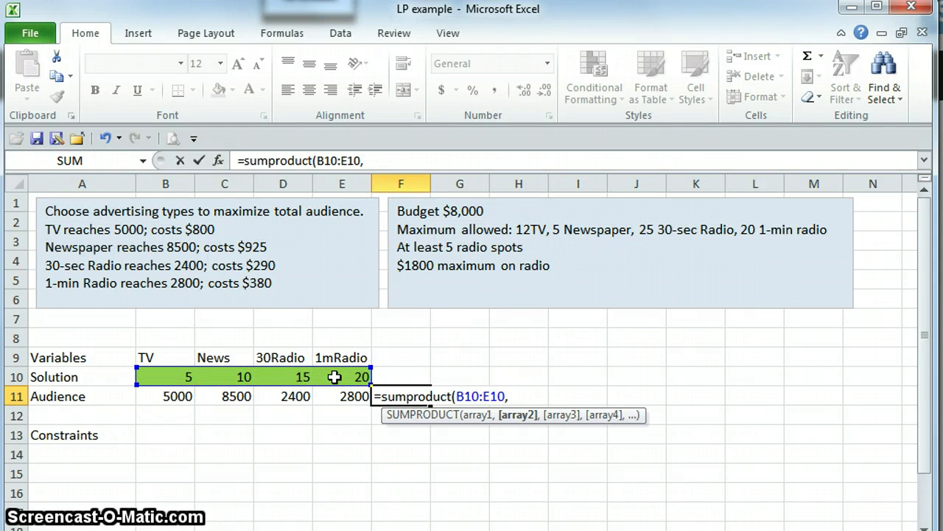
{"action": "left_click_drag", "start_coordinate": [151, 398], "coordinate": [324, 397]}
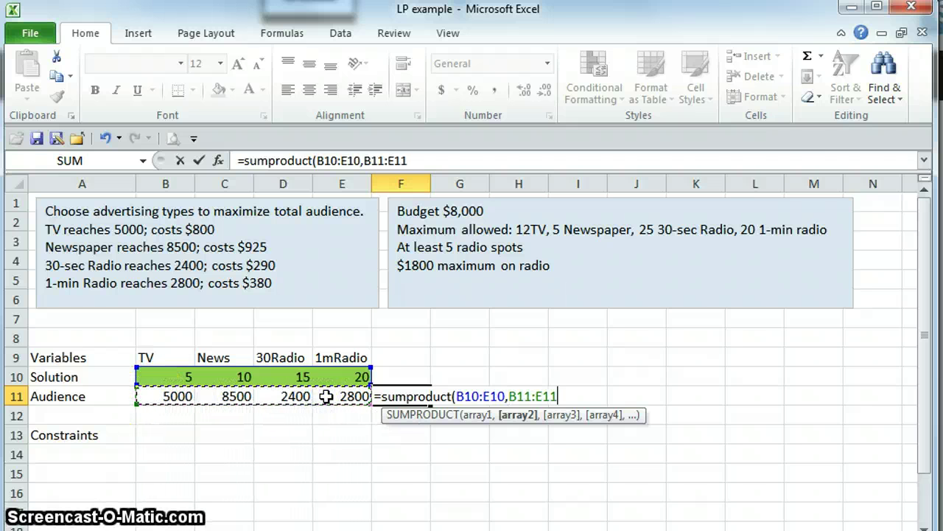
{"action": "type", "text": ")"}
{"action": "key", "text": "Return"}
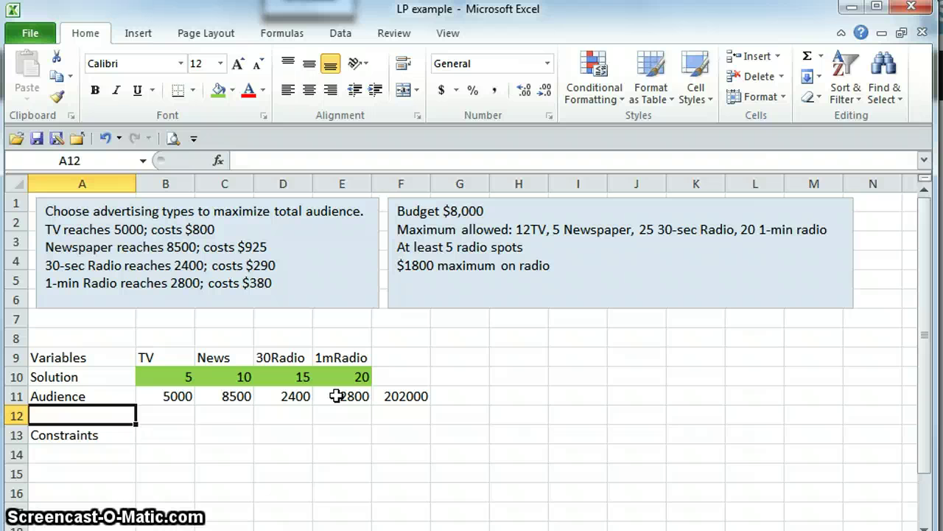
Change F11's formula so the Solution range reads $B$10:$E$10
{"action": "left_click", "coordinate": [426, 398]}
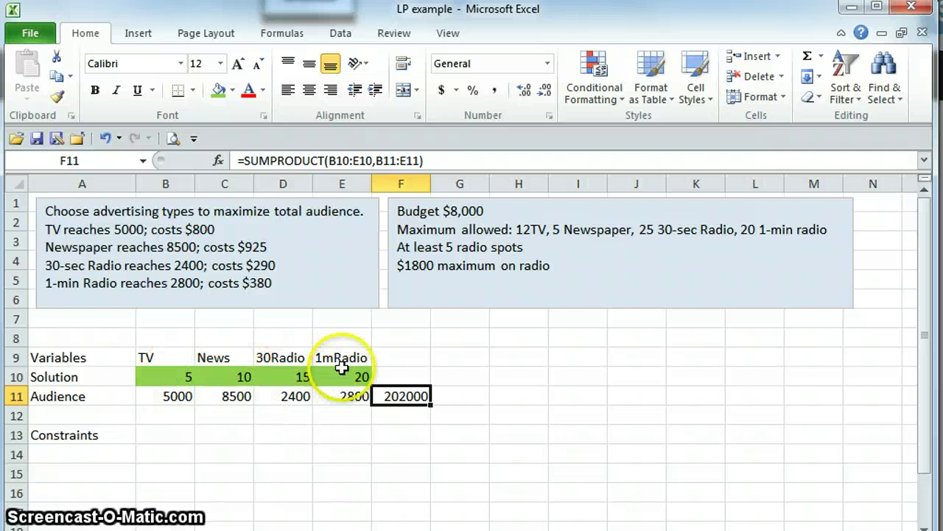
{"action": "left_click", "coordinate": [329, 161]}
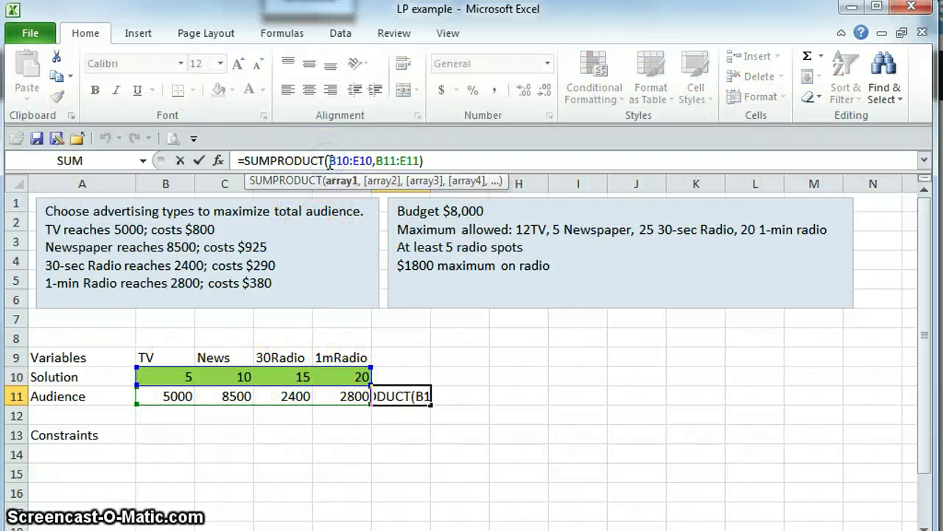
{"action": "type", "text": "$"}
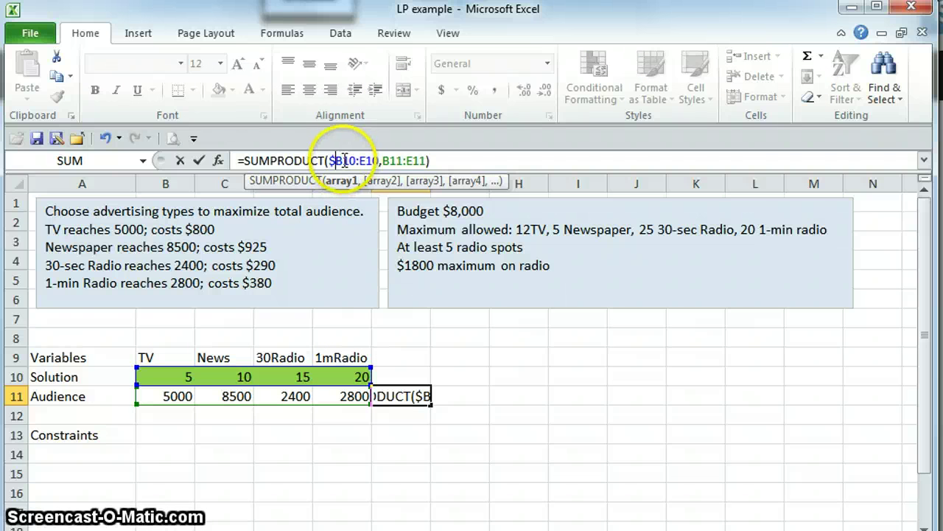
{"action": "left_click", "coordinate": [342, 160]}
{"action": "type", "text": "$"}
{"action": "left_click", "coordinate": [366, 160]}
{"action": "type", "text": "$"}
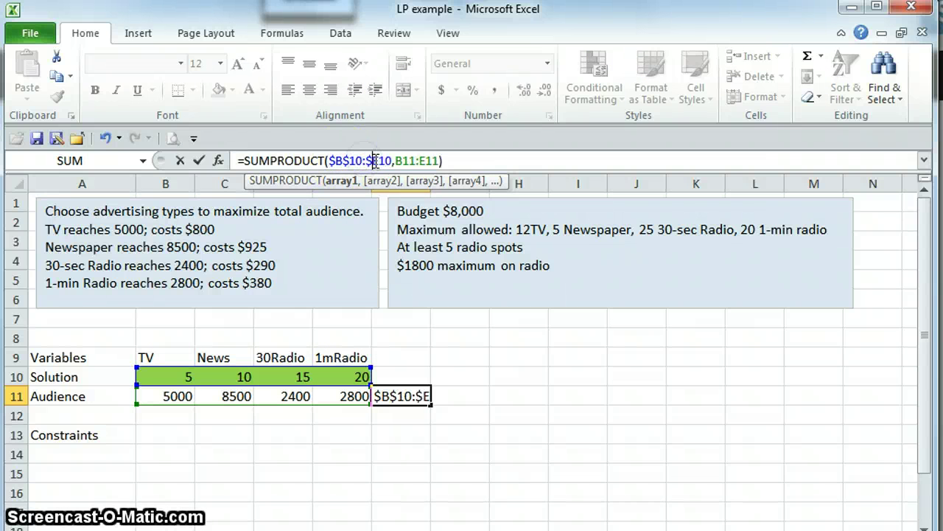
{"action": "left_click", "coordinate": [379, 161]}
{"action": "type", "text": "$"}
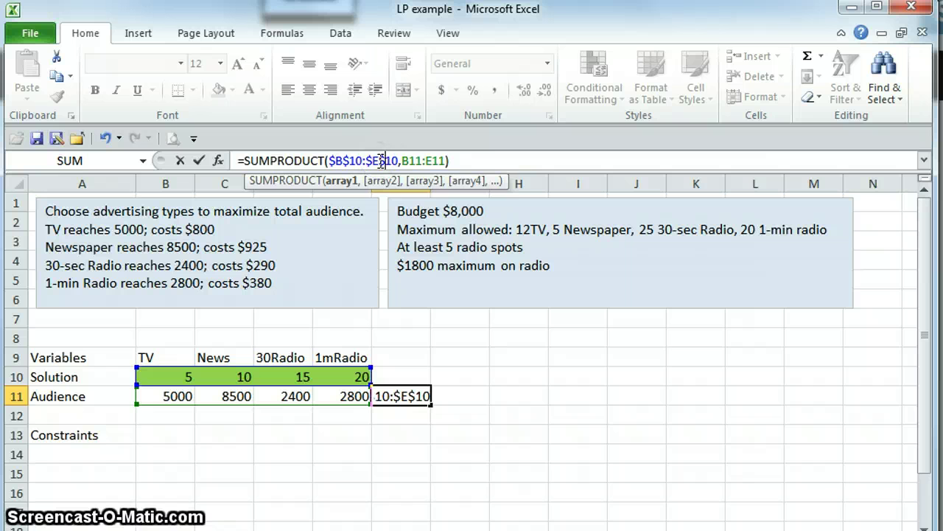
{"action": "key", "text": "Return"}
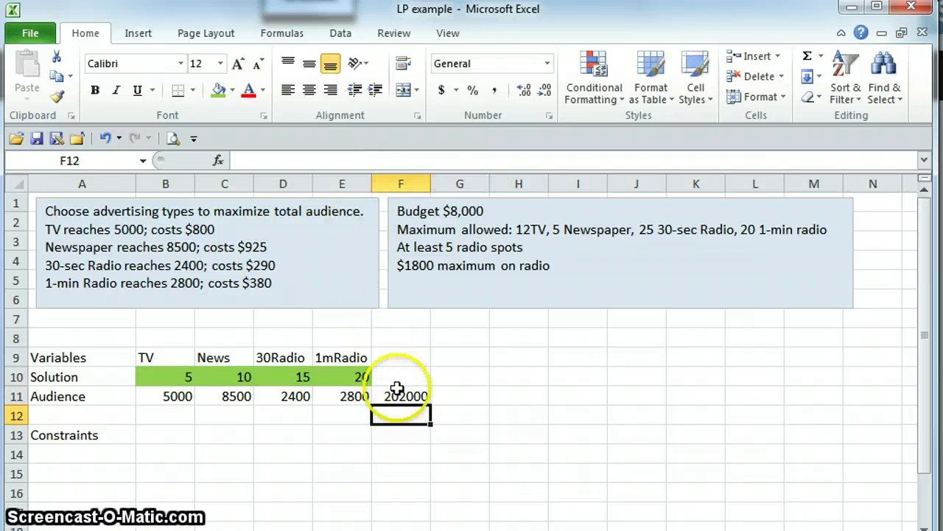
Label cell A14 as Budget for the first constraint
{"action": "left_click", "coordinate": [396, 398]}
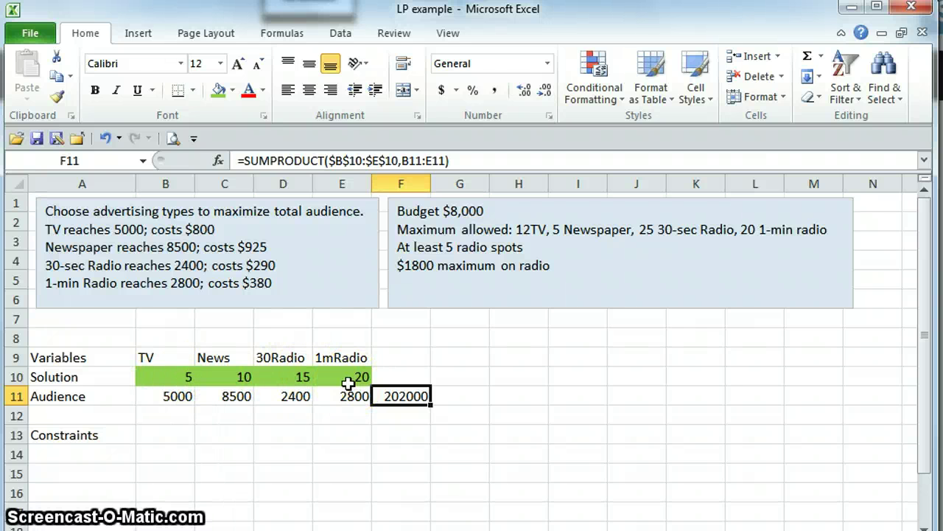
{"action": "left_click", "coordinate": [81, 453]}
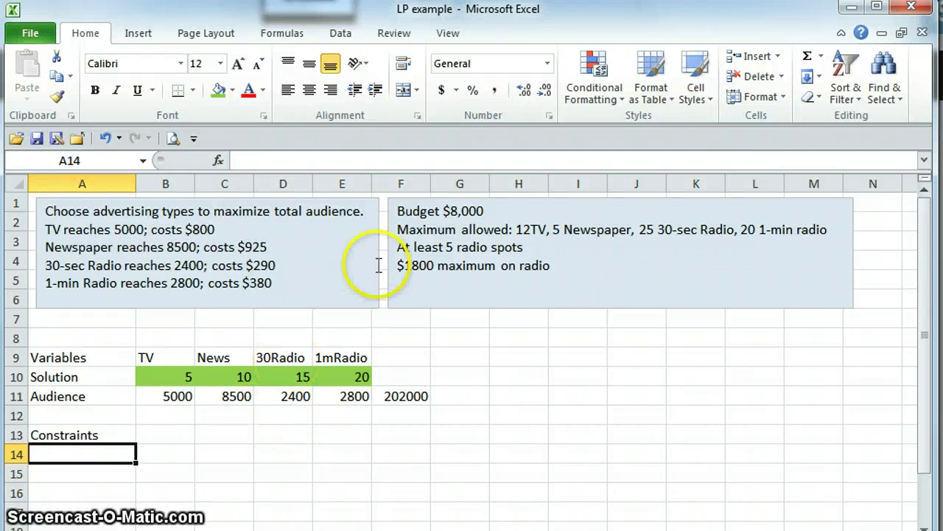
{"action": "left_click", "coordinate": [398, 214]}
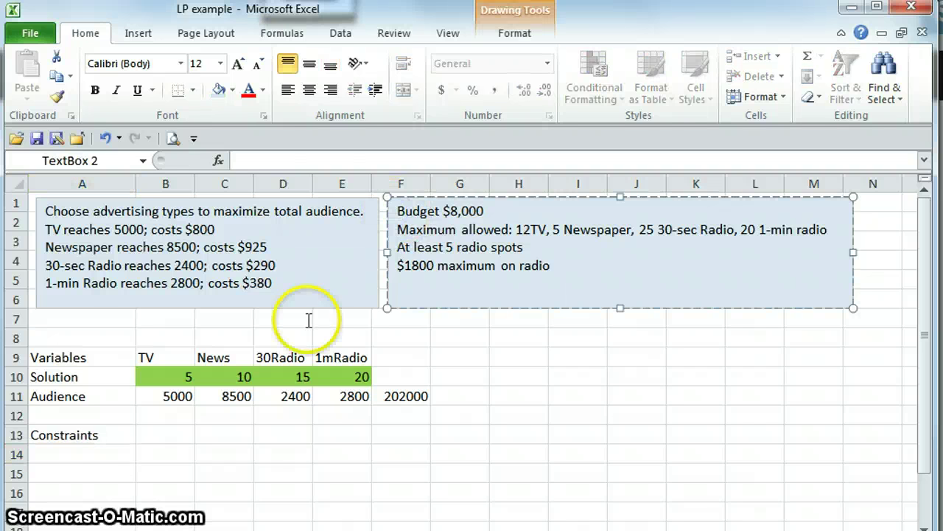
{"action": "left_click", "coordinate": [108, 454]}
{"action": "type", "text": "Bu"}
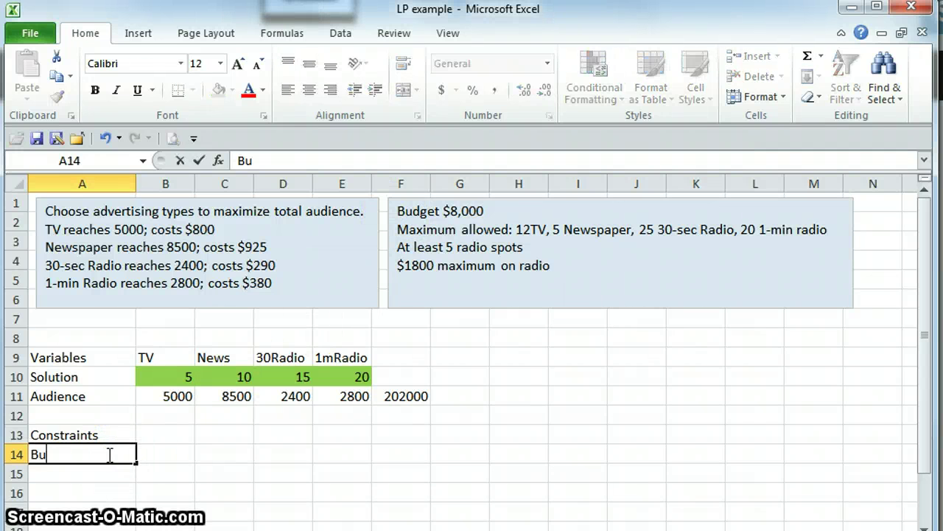
{"action": "type", "text": "dget"}
{"action": "key", "text": "Tab"}
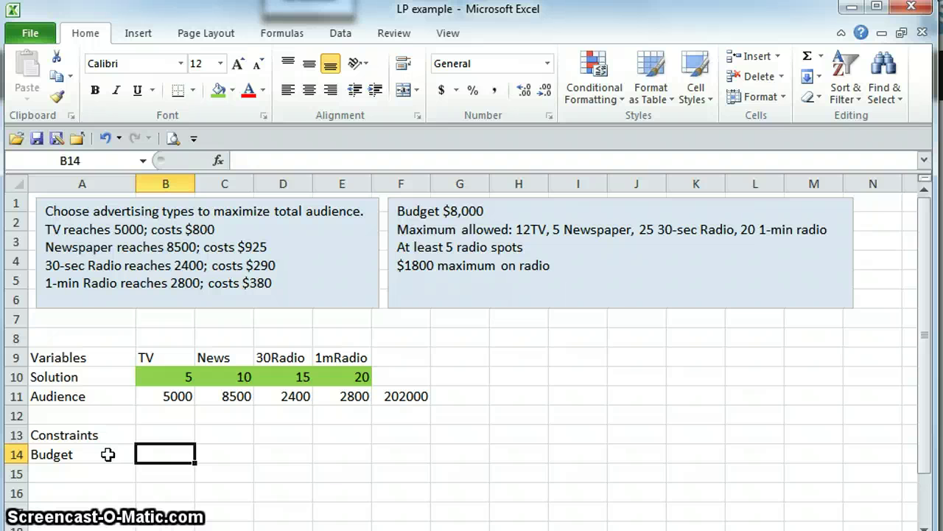
Enter the costs 800, 925, 290 and 380 in B14:E14
{"action": "left_click", "coordinate": [153, 453]}
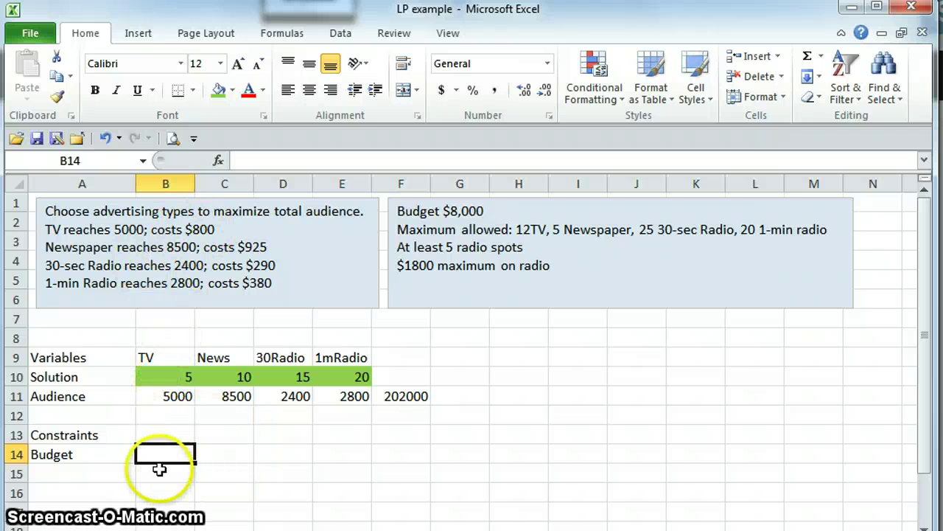
{"action": "type", "text": "800"}
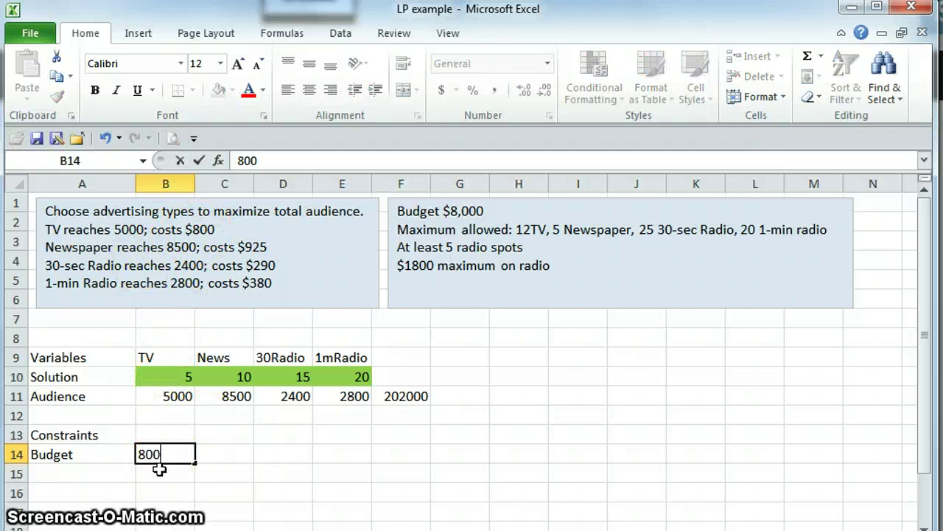
{"action": "key", "text": "Tab"}
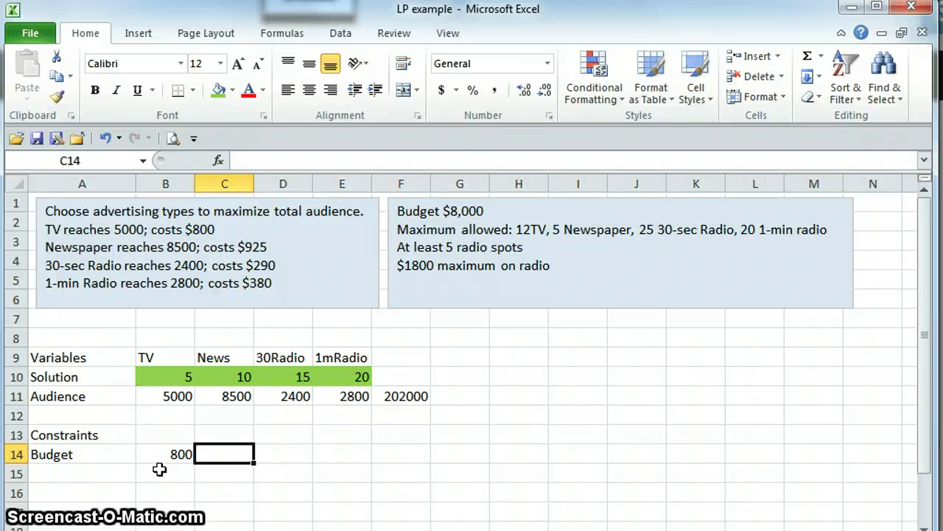
{"action": "type", "text": "925"}
{"action": "key", "text": "Tab"}
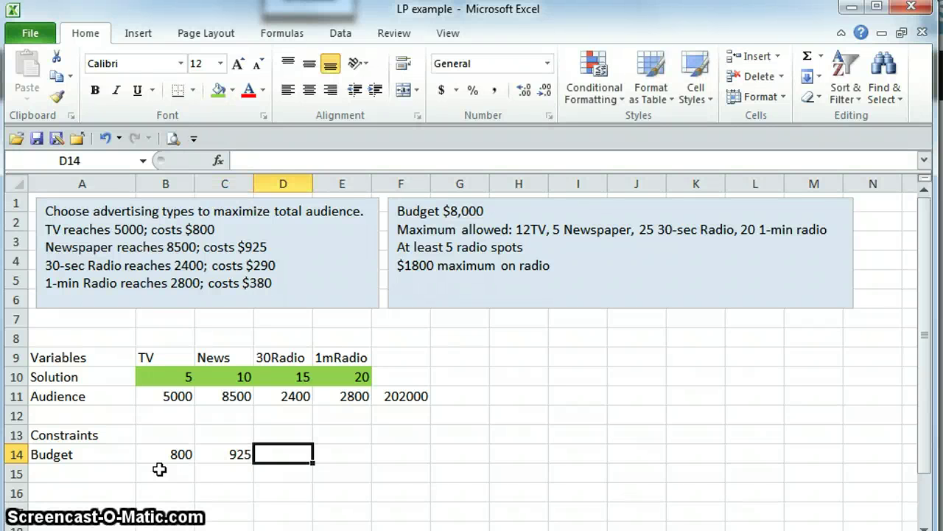
{"action": "type", "text": "290"}
{"action": "key", "text": "Tab"}
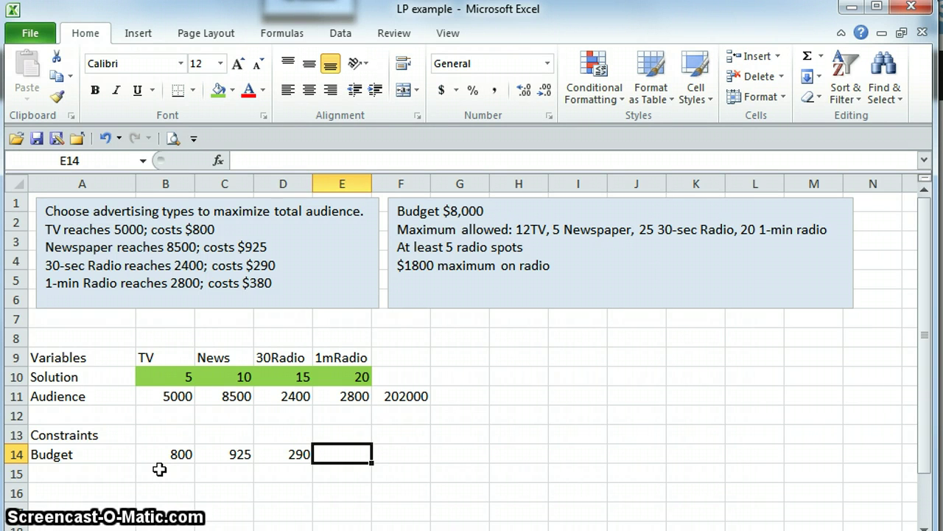
{"action": "type", "text": "380"}
{"action": "key", "text": "Tab"}
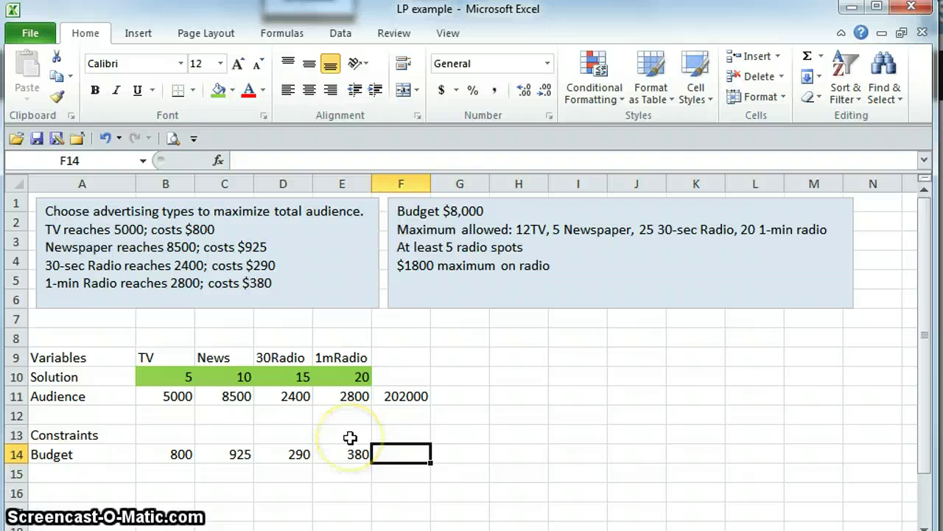
Copy F11's SUMPRODUCT formula into F14 for a budget total of 25200
{"action": "left_click", "coordinate": [405, 397]}
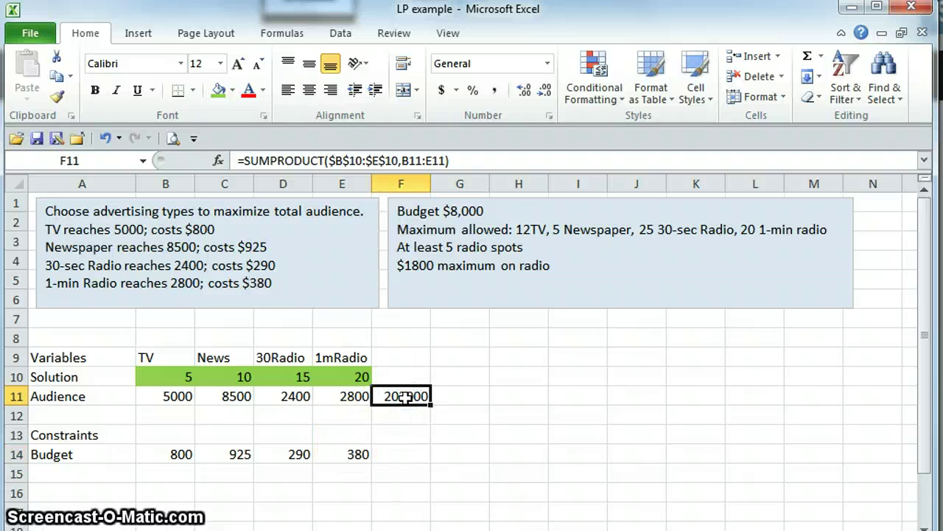
{"action": "key", "text": "ctrl+c"}
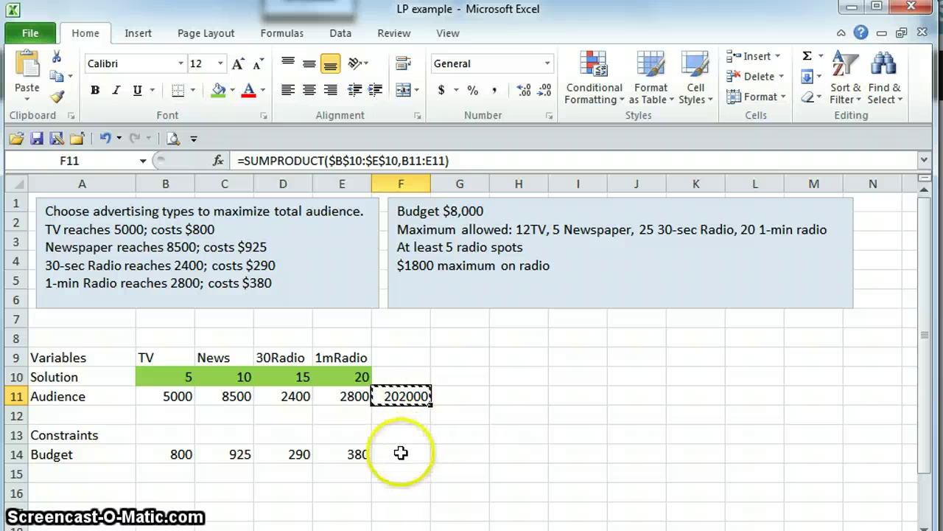
{"action": "left_click", "coordinate": [400, 453]}
{"action": "key", "text": "ctrl+v"}
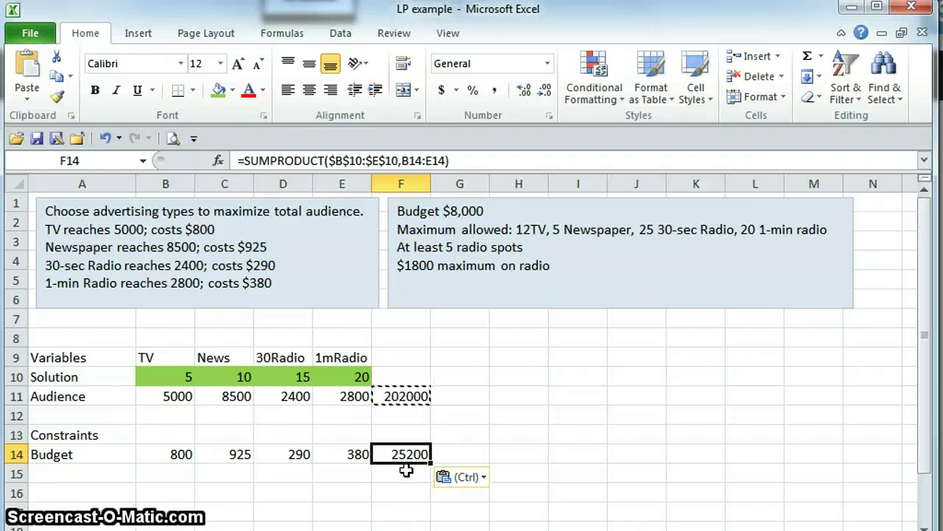
Enter <= in G14 and the budget limit 8000 in H14
{"action": "left_click", "coordinate": [452, 455]}
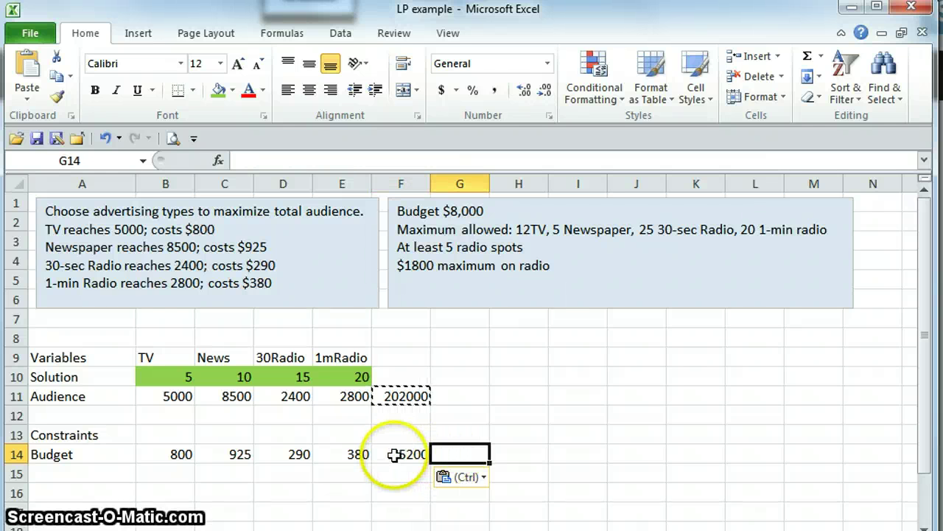
{"action": "type", "text": "<"}
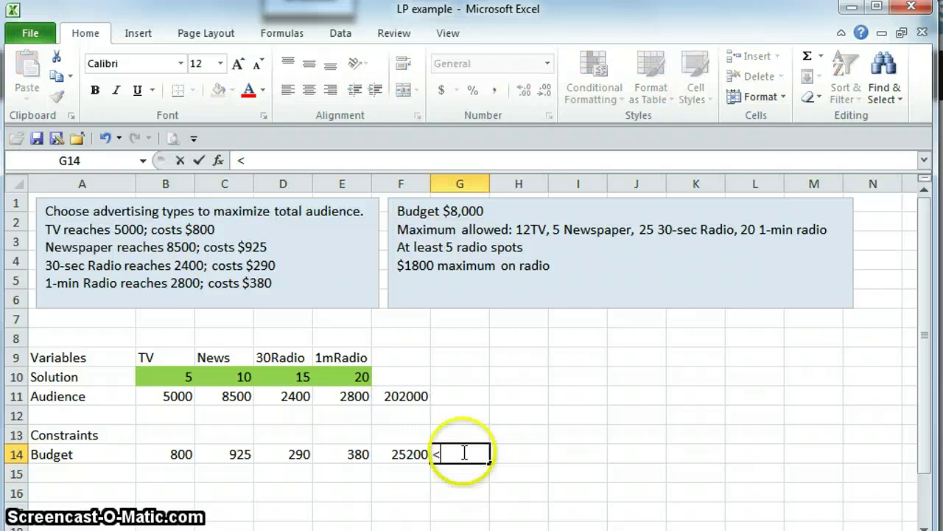
{"action": "type", "text": "="}
{"action": "key", "text": "Tab"}
{"action": "type", "text": "8"}
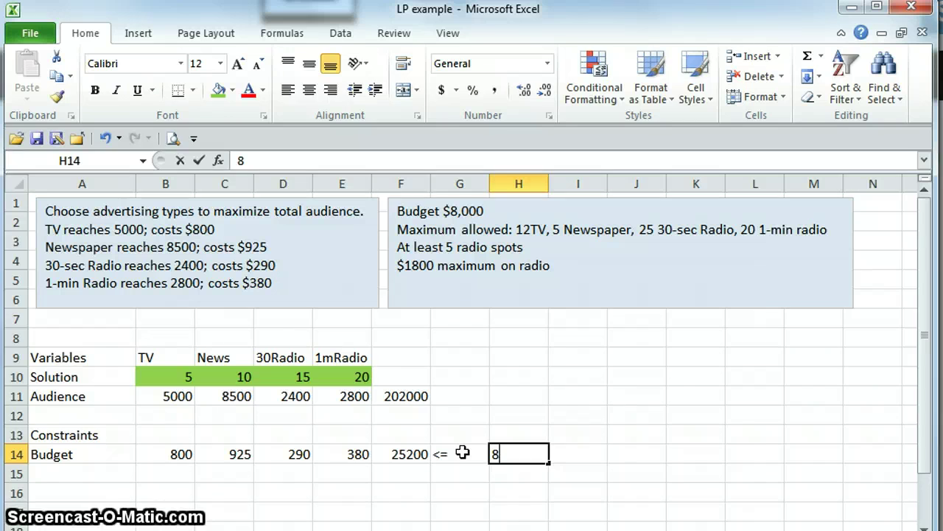
{"action": "type", "text": "000"}
{"action": "key", "text": "Return"}
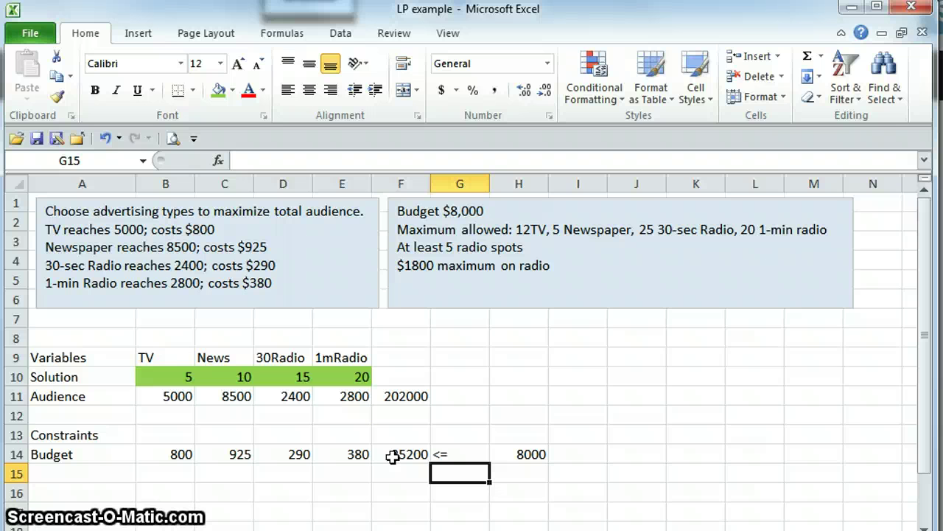
Label A15 MaxTV with coefficient 1 under TV
{"action": "left_click", "coordinate": [104, 471]}
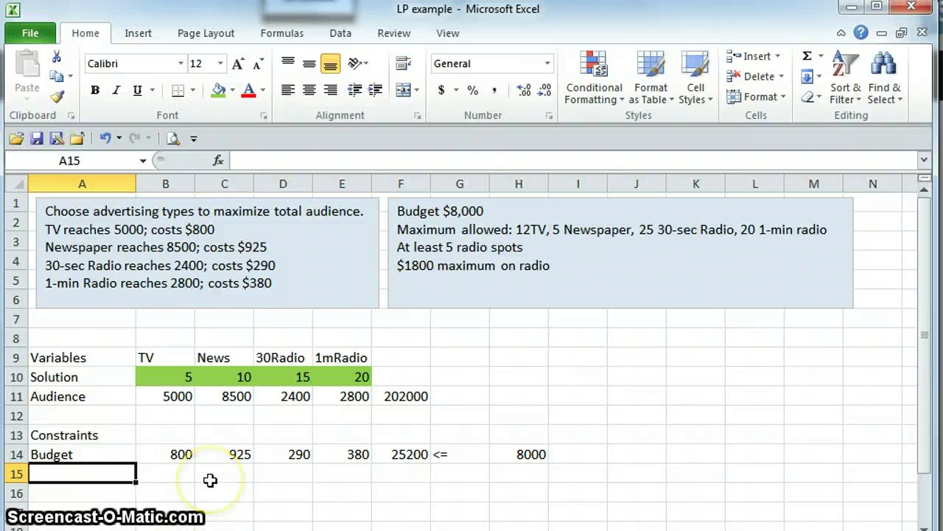
{"action": "type", "text": "MaxTV"}
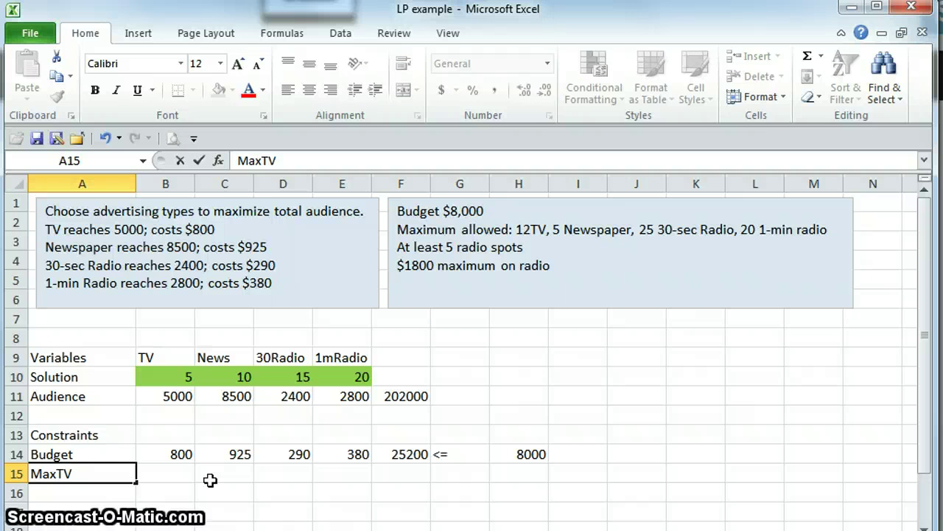
{"action": "key", "text": "Tab"}
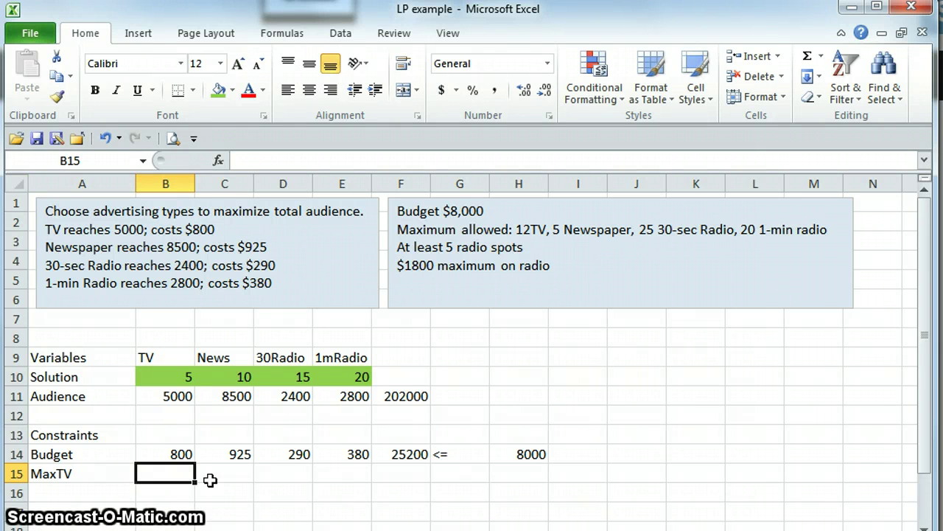
{"action": "type", "text": "1"}
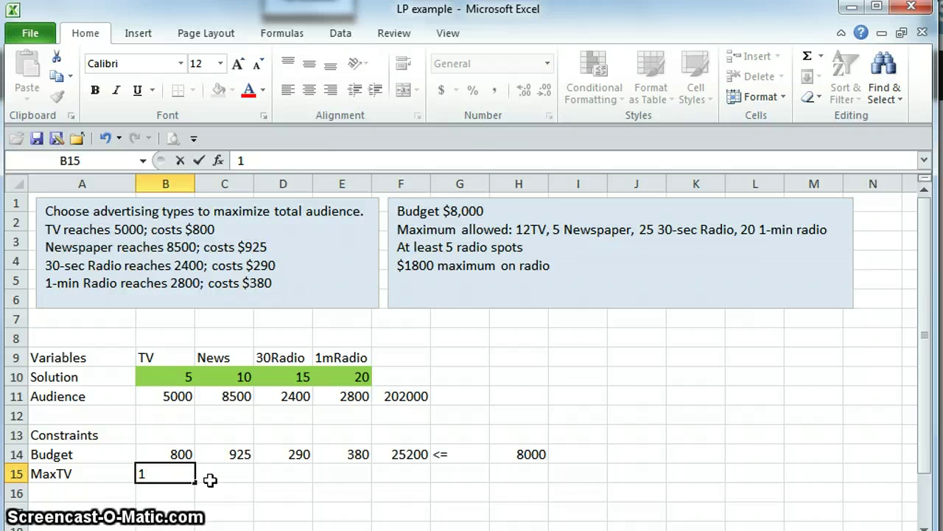
{"action": "key", "text": "Tab"}
{"action": "key", "text": "Tab"}
{"action": "key", "text": "Tab"}
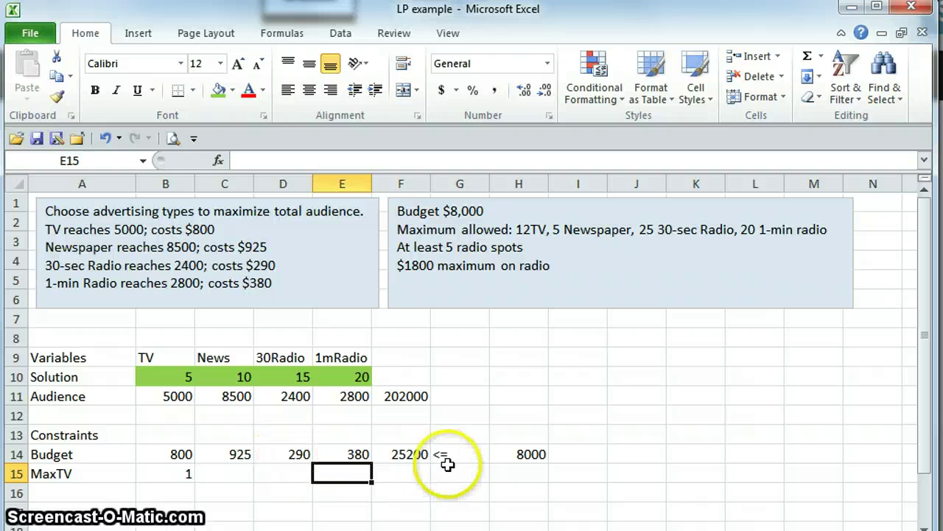
{"action": "key", "text": "Tab"}
Fill the total formula down to F15 (total 5) and set the limit <= 12
{"action": "left_click", "coordinate": [397, 451]}
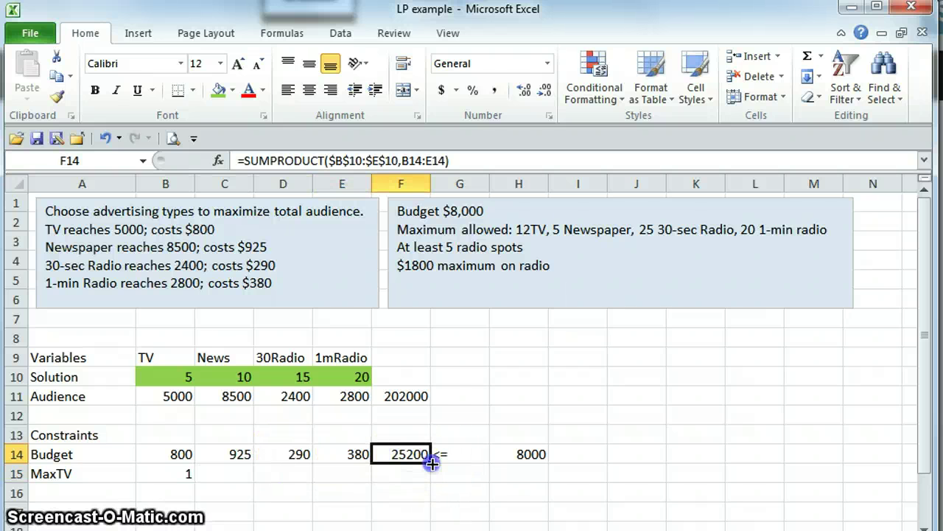
{"action": "left_click_drag", "start_coordinate": [431, 463], "coordinate": [428, 479]}
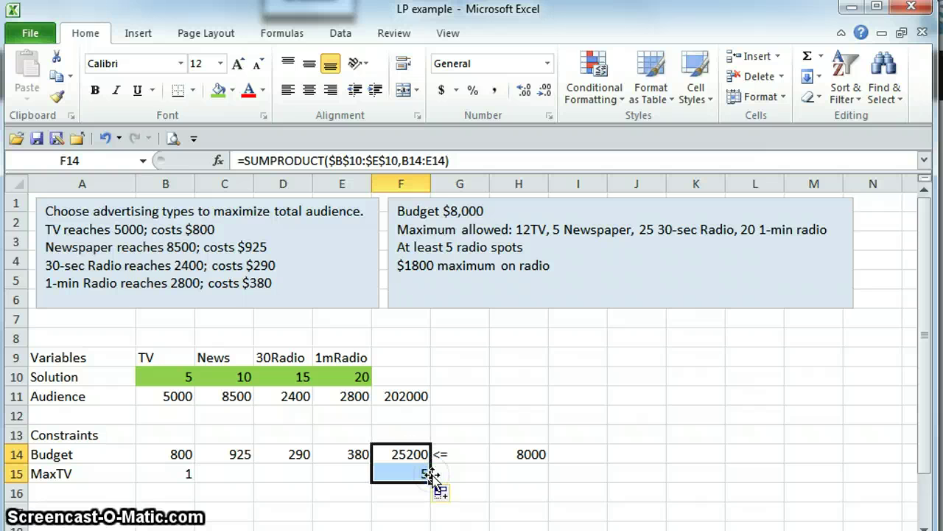
{"action": "left_click", "coordinate": [324, 492]}
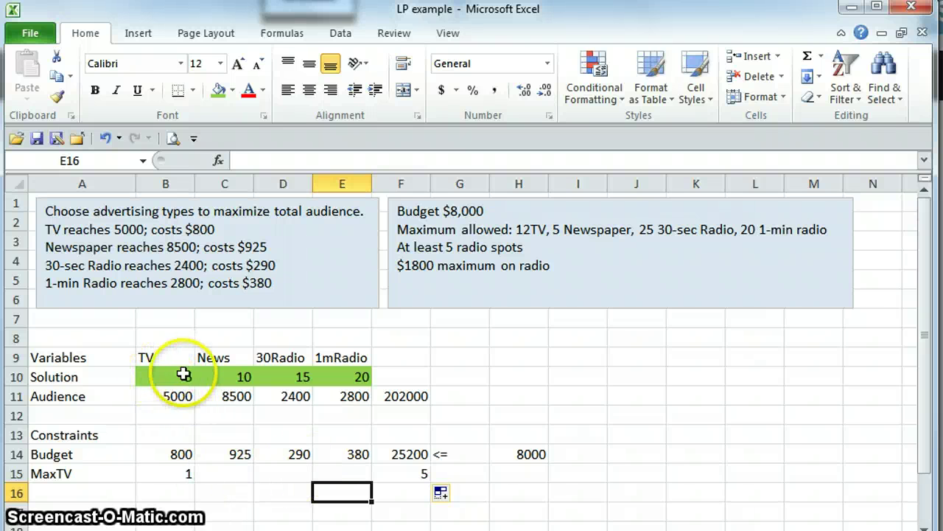
{"action": "left_click", "coordinate": [441, 476]}
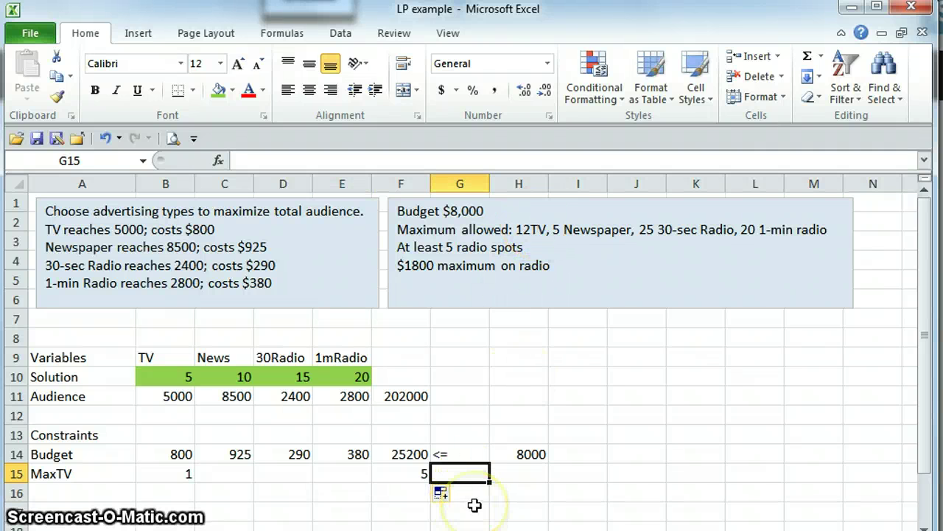
{"action": "type", "text": "<="}
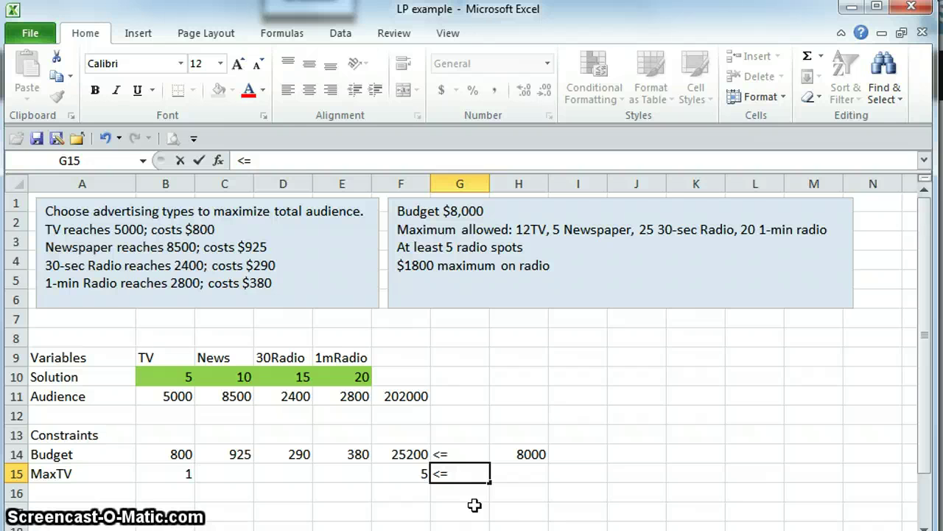
{"action": "key", "text": "Tab"}
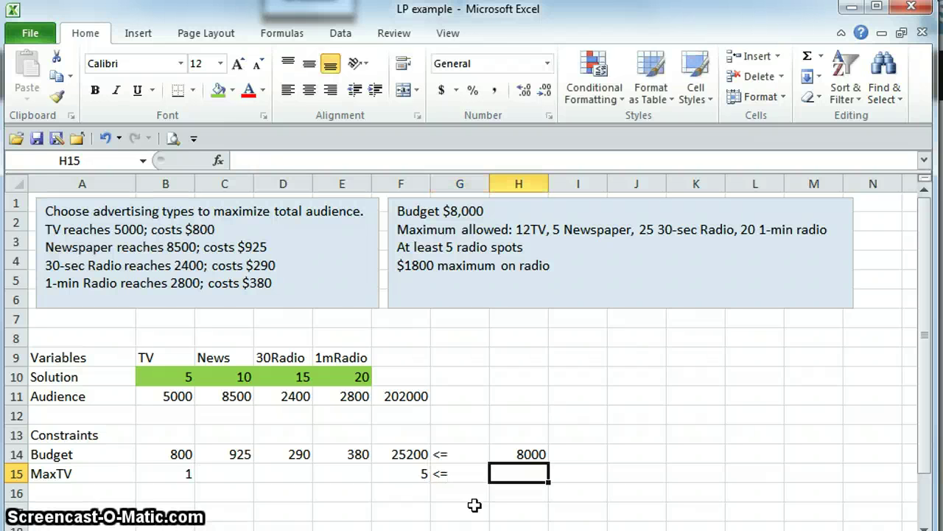
{"action": "type", "text": "12"}
{"action": "key", "text": "Tab"}
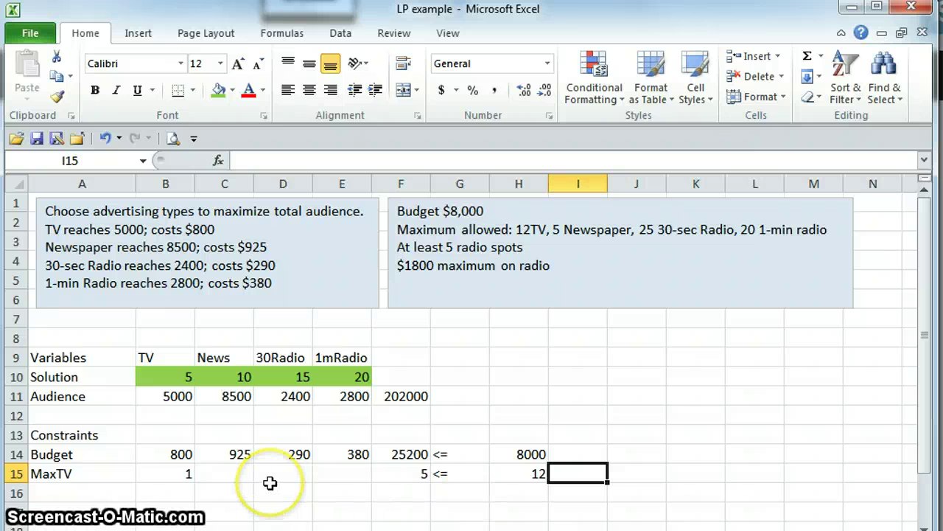
{"action": "left_click", "coordinate": [170, 377]}
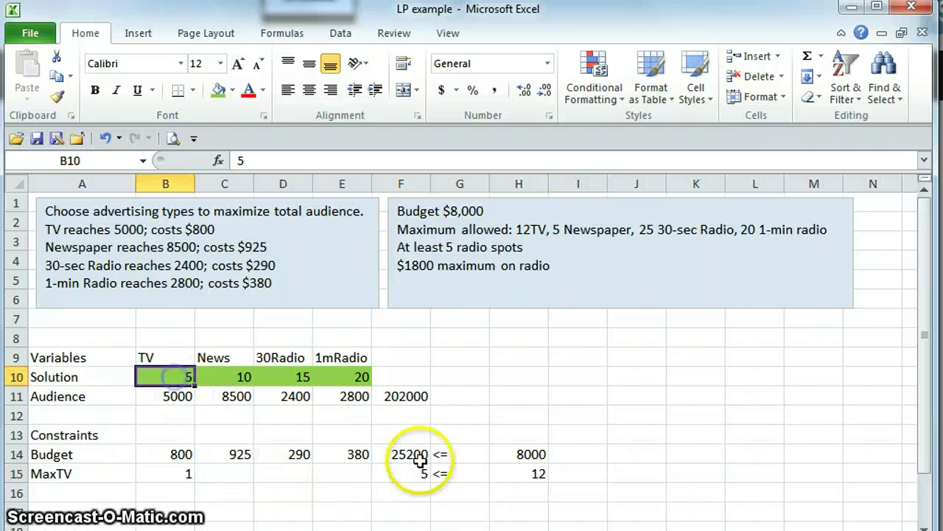
{"action": "left_click", "coordinate": [404, 477]}
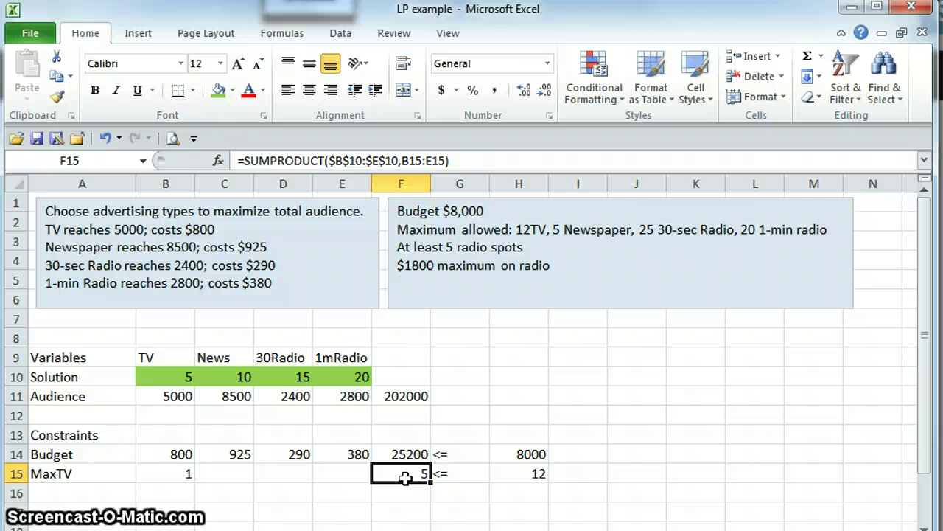
{"action": "left_click", "coordinate": [162, 377]}
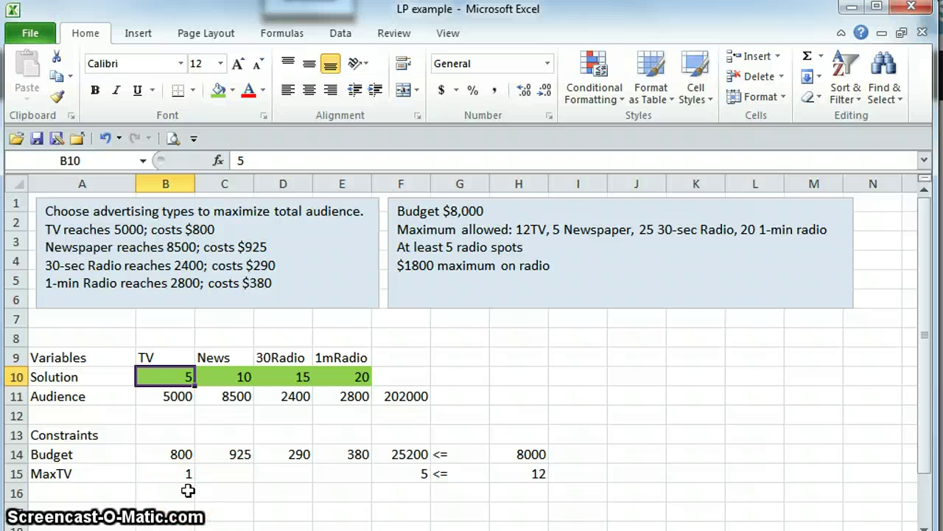
{"action": "left_click", "coordinate": [96, 489]}
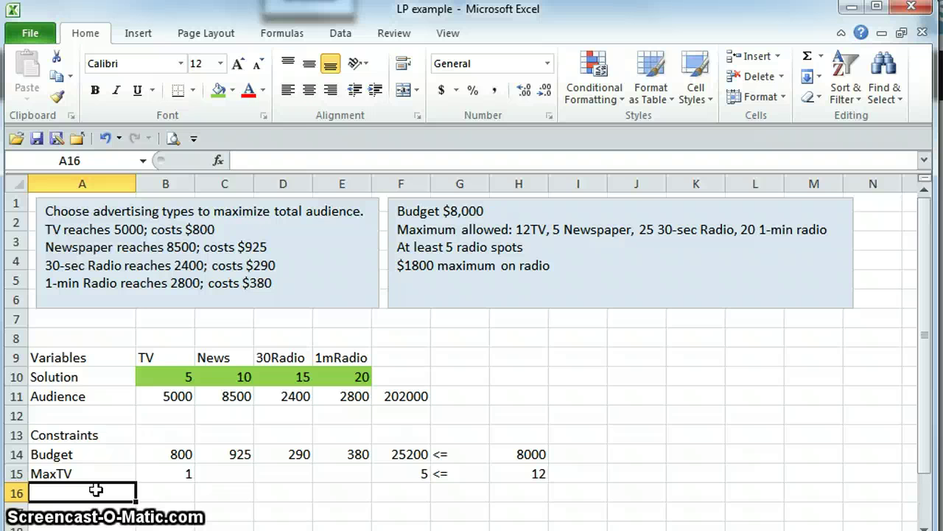
Label A16 MaxNews with coefficient 1 under News
{"action": "type", "text": "News"}
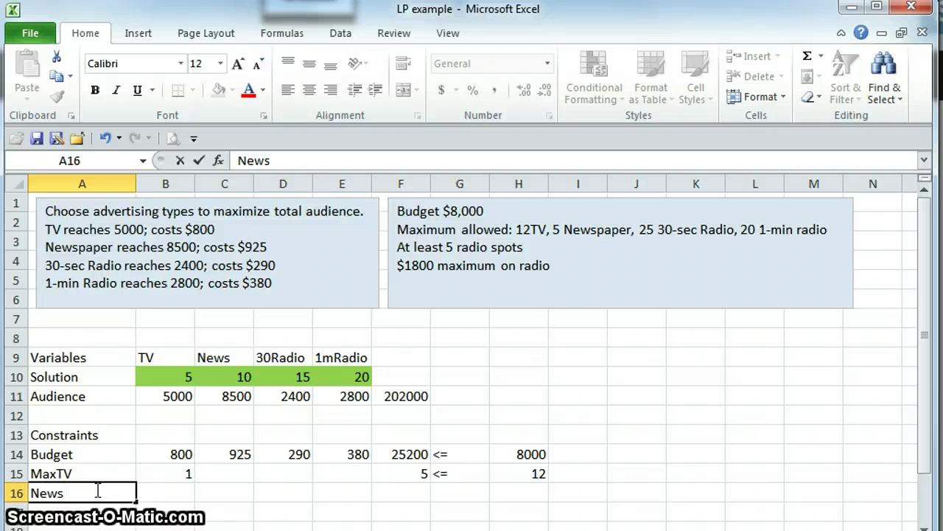
{"action": "key", "text": "BackSpace"}
{"action": "key", "text": "BackSpace"}
{"action": "key", "text": "BackSpace"}
{"action": "type", "text": "Max"}
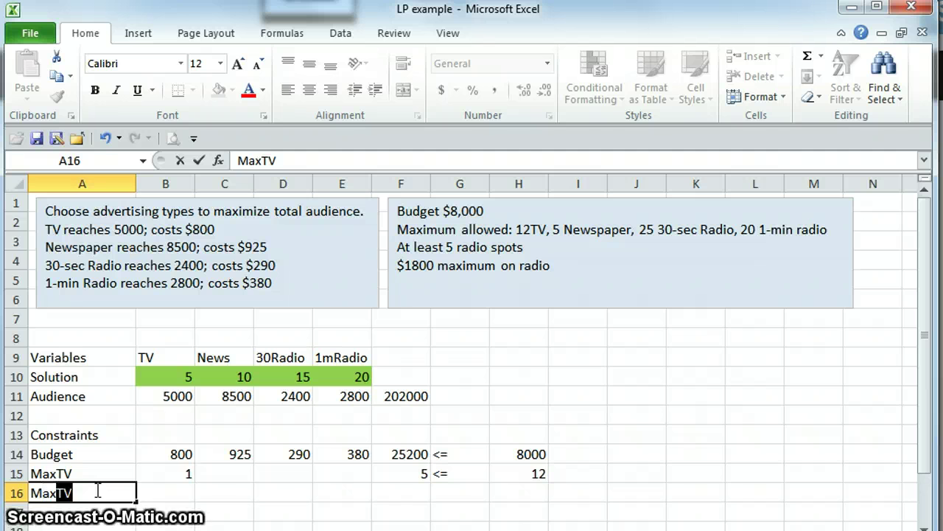
{"action": "type", "text": "News"}
{"action": "key", "text": "Tab"}
{"action": "key", "text": "Tab"}
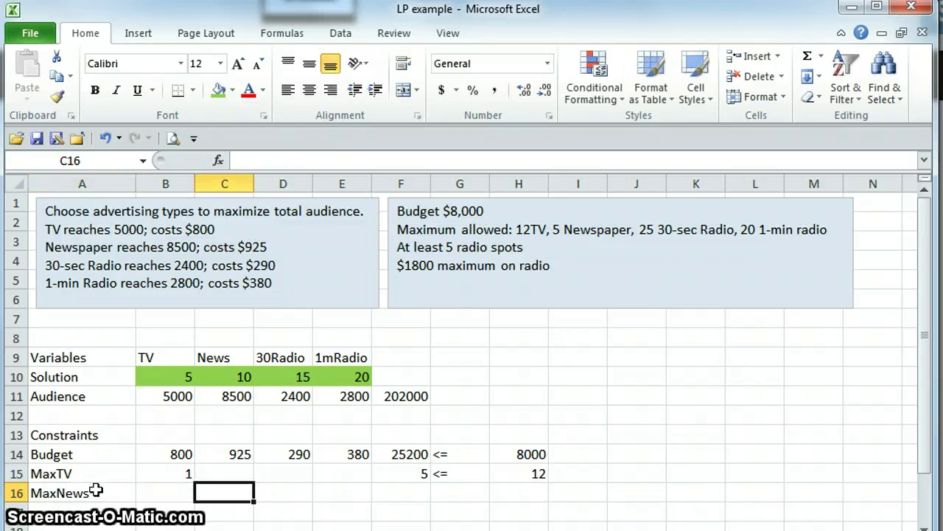
{"action": "type", "text": "1"}
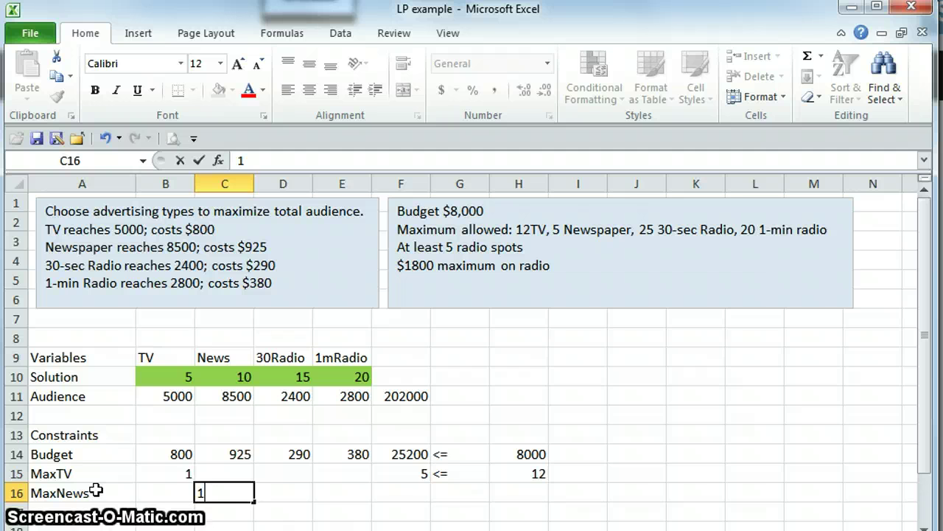
{"action": "key", "text": "Tab"}
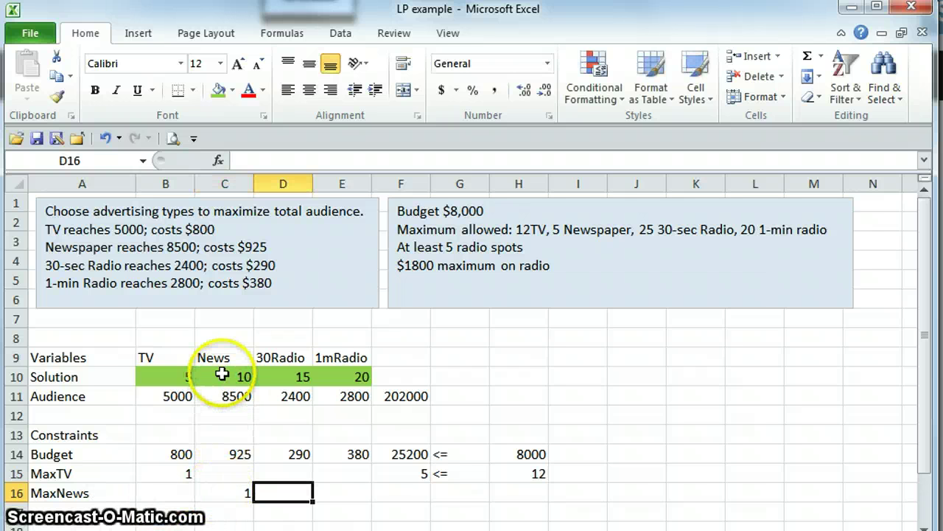
Fill the total formula down to F16 (total 10) and set the limit <= 5
{"action": "left_click", "coordinate": [359, 492]}
{"action": "left_click", "coordinate": [390, 470]}
{"action": "left_click_drag", "start_coordinate": [429, 483], "coordinate": [429, 502]}
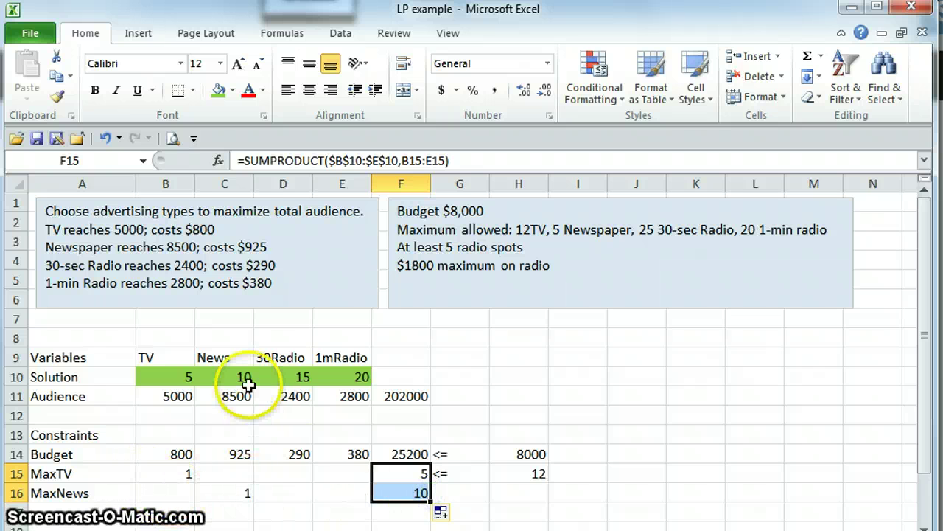
{"action": "left_click", "coordinate": [460, 496]}
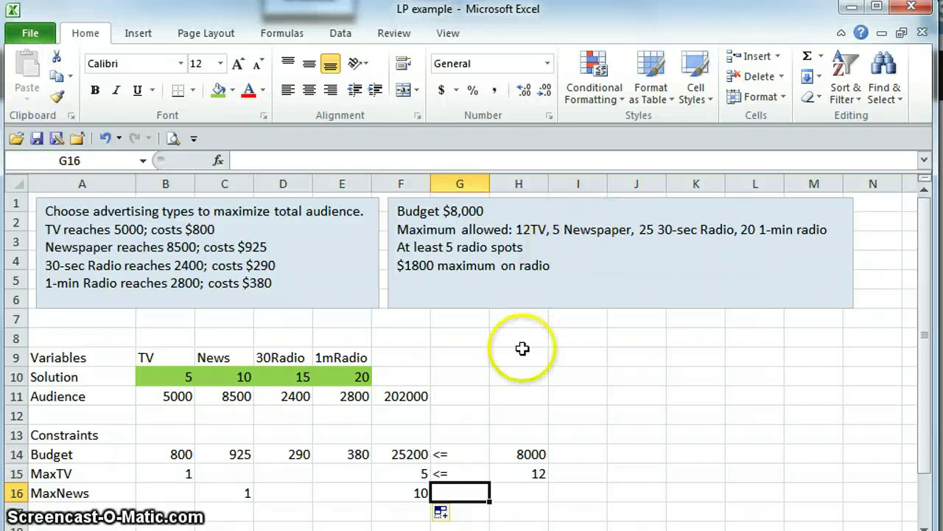
{"action": "type", "text": "<="}
{"action": "key", "text": "Tab"}
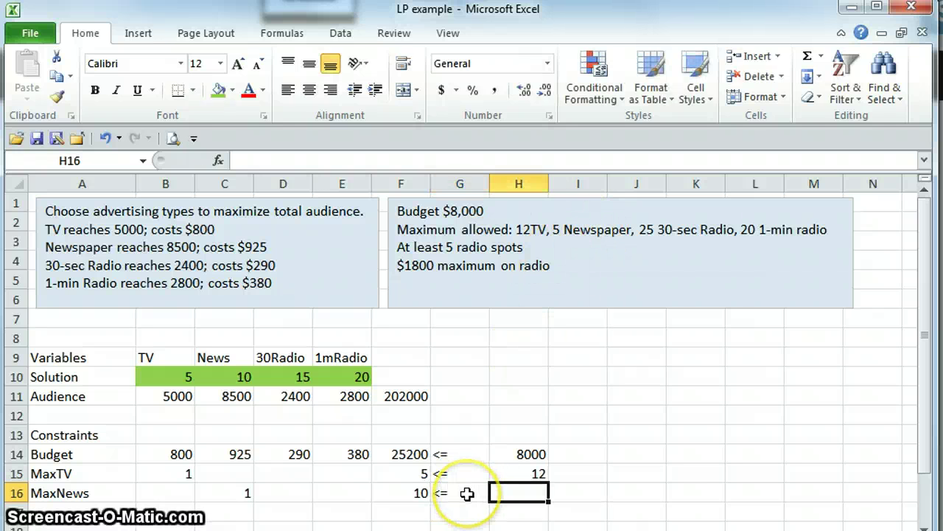
{"action": "type", "text": "5"}
{"action": "key", "text": "Return"}
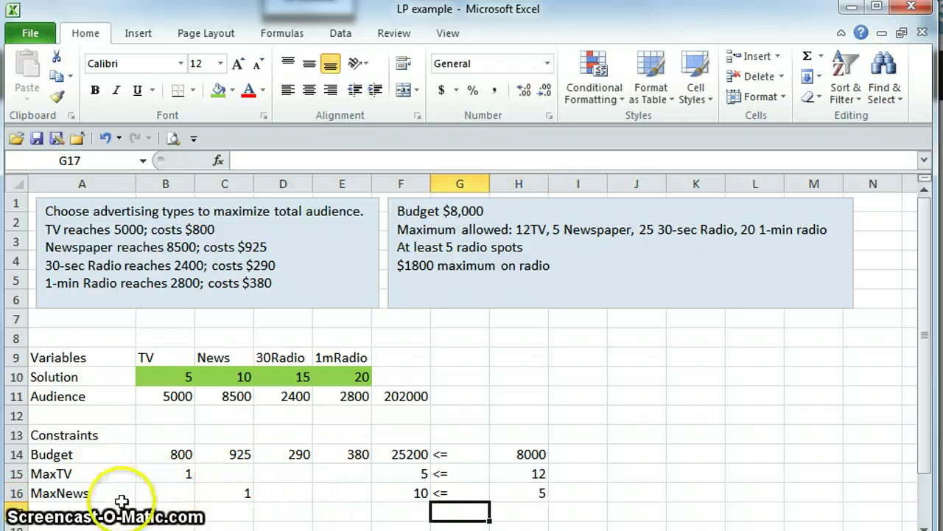
{"action": "left_click", "coordinate": [99, 507]}
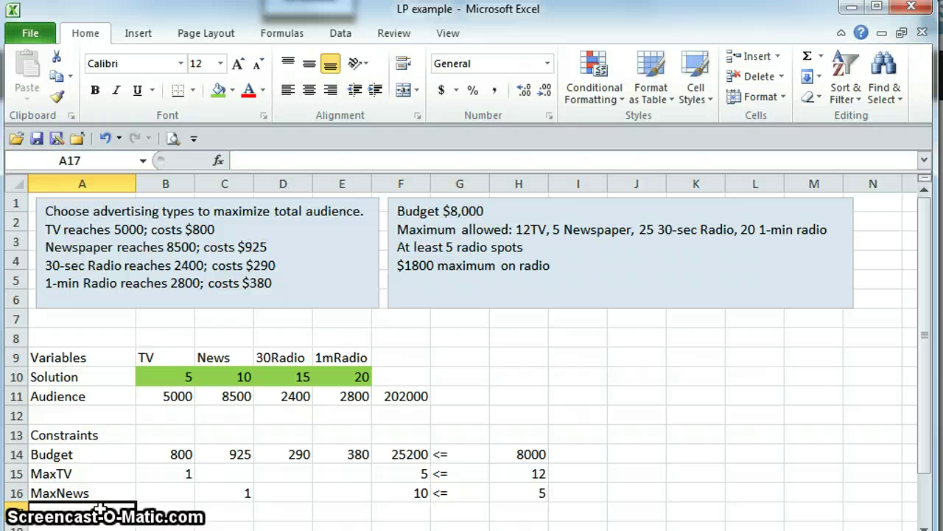
Label A17 Max30Radio with coefficient 1 under 30Radio
{"action": "type", "text": "Max30"}
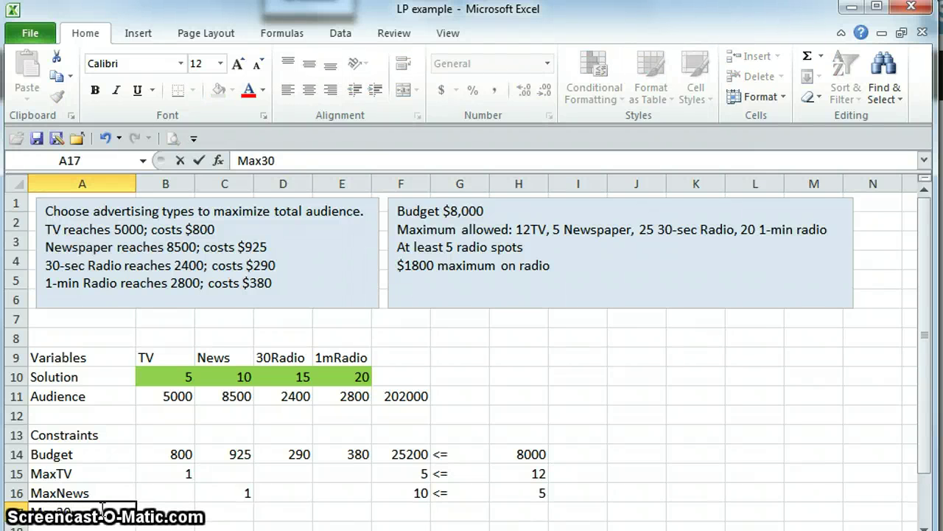
{"action": "key", "text": "Tab"}
{"action": "key", "text": "Tab"}
{"action": "key", "text": "Tab"}
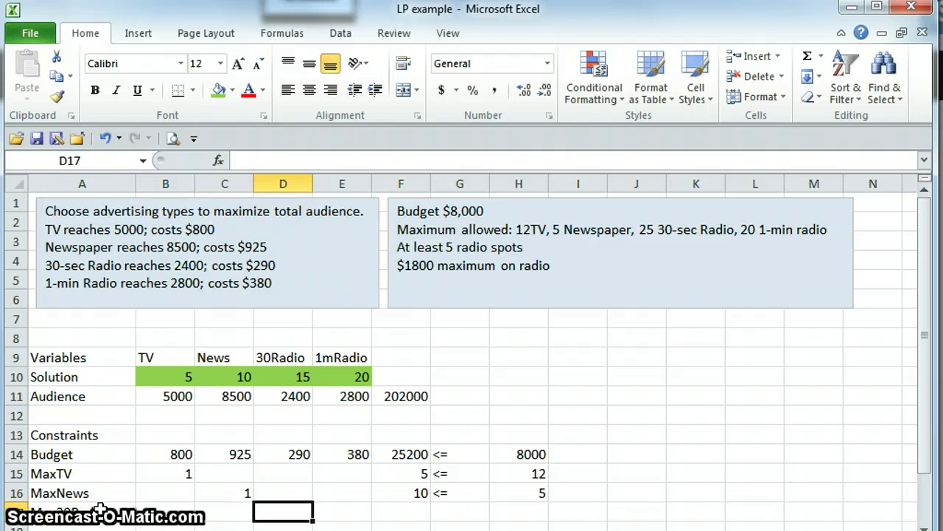
{"action": "type", "text": "1"}
{"action": "key", "text": "Tab"}
{"action": "key", "text": "Tab"}
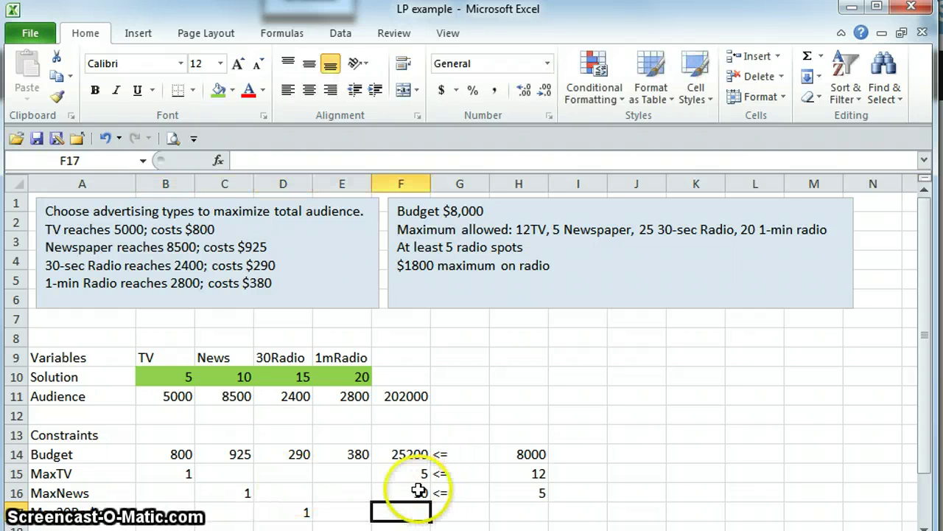
Fill the total formula down to F17 (total 15) and set the limit <= 25
{"action": "left_click", "coordinate": [423, 493]}
{"action": "left_click_drag", "start_coordinate": [432, 502], "coordinate": [432, 514]}
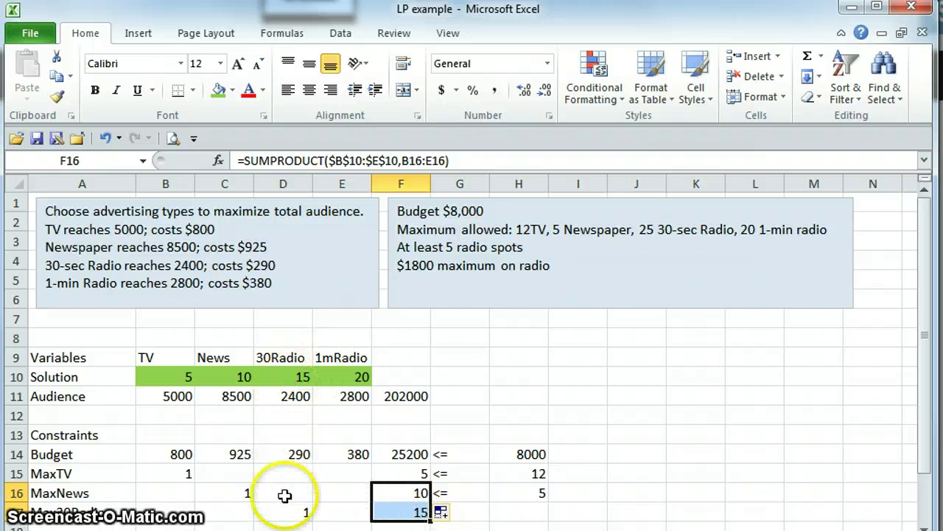
{"action": "left_click", "coordinate": [470, 518]}
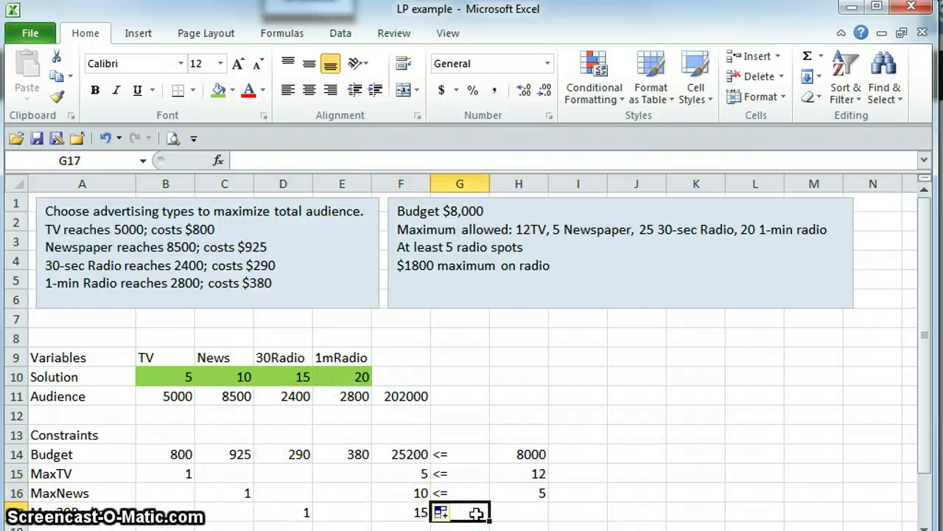
{"action": "type", "text": "<="}
{"action": "key", "text": "Tab"}
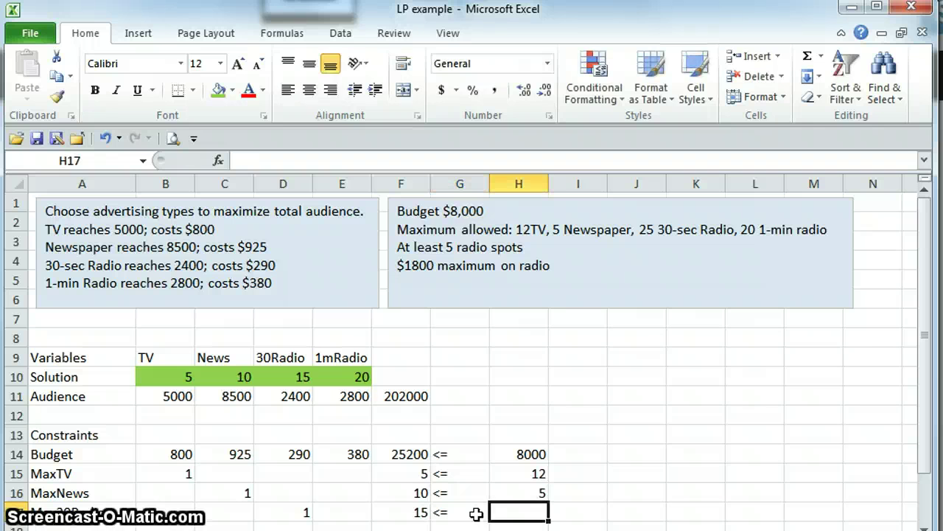
{"action": "type", "text": "25"}
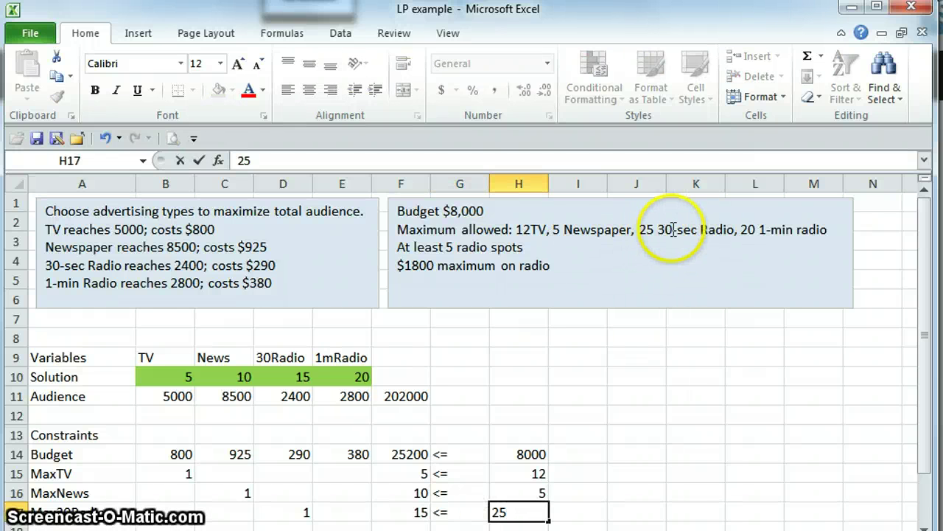
{"action": "key", "text": "Return"}
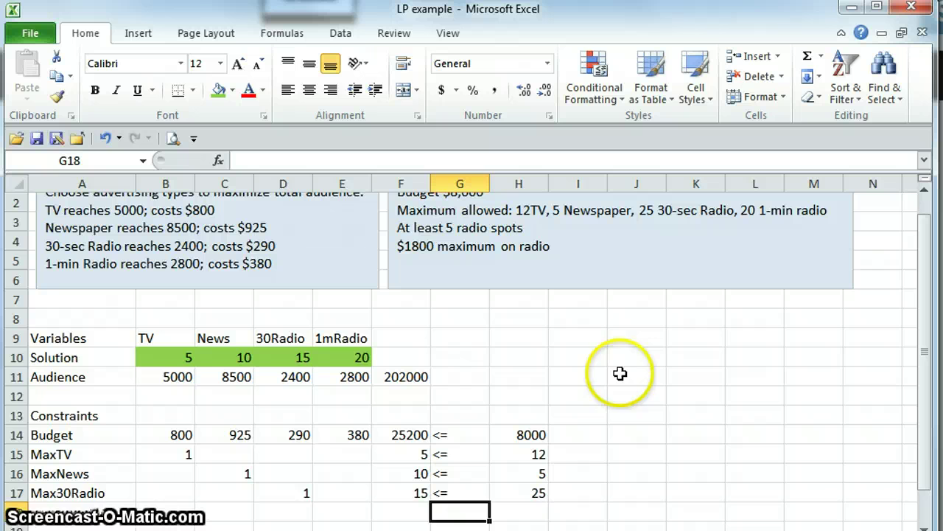
Add row 18 'Max1mRadio': 1 under 1mRadio, the copied total formula, and <= 20
{"action": "left_click", "coordinate": [89, 511]}
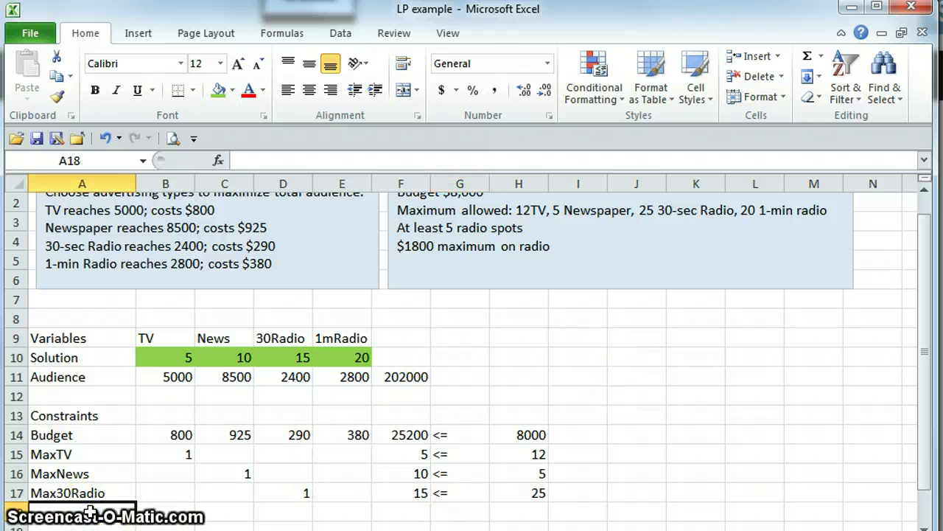
{"action": "type", "text": "Max1"}
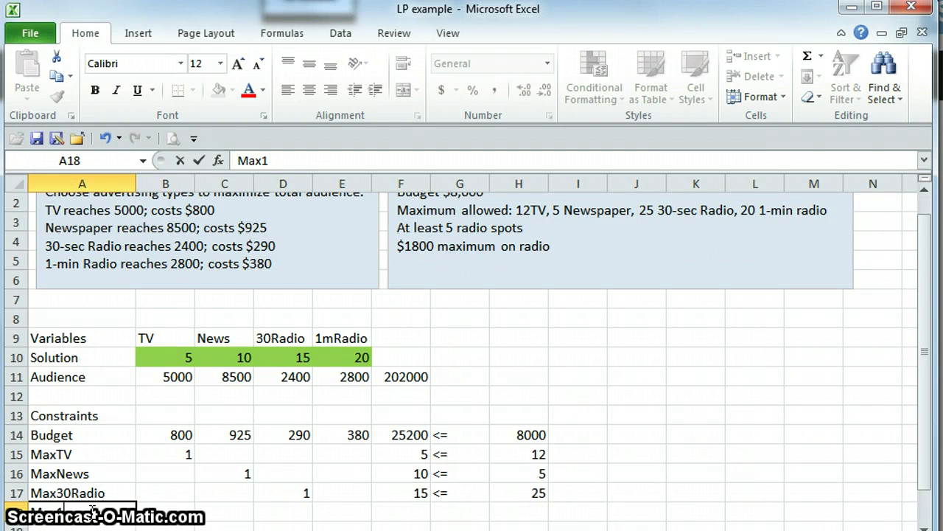
{"action": "type", "text": "mRadio"}
{"action": "key", "text": "Tab"}
{"action": "key", "text": "Tab"}
{"action": "key", "text": "Tab"}
{"action": "key", "text": "Tab"}
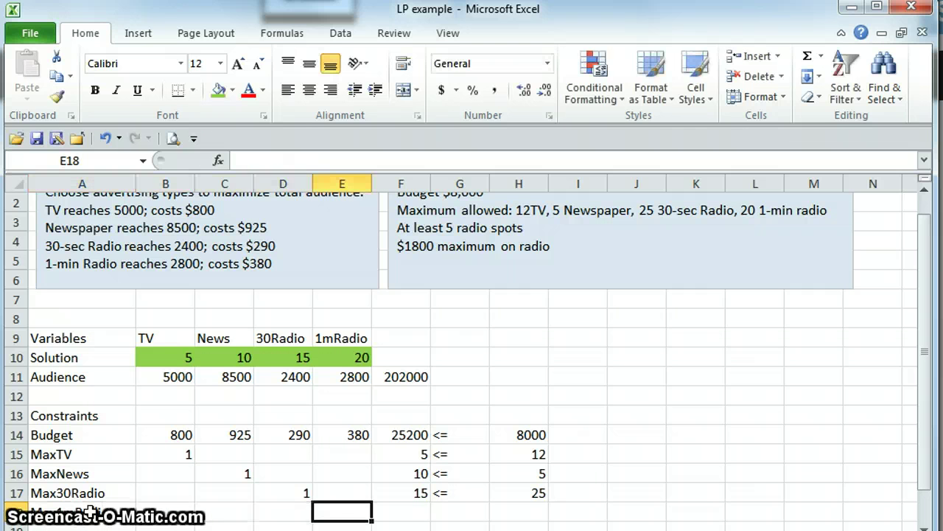
{"action": "type", "text": "1"}
{"action": "key", "text": "Tab"}
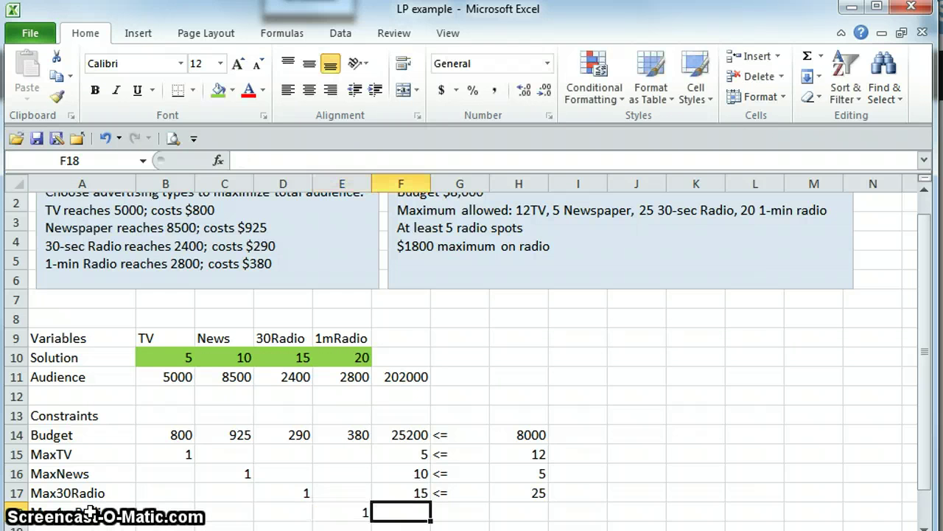
{"action": "left_click", "coordinate": [404, 492]}
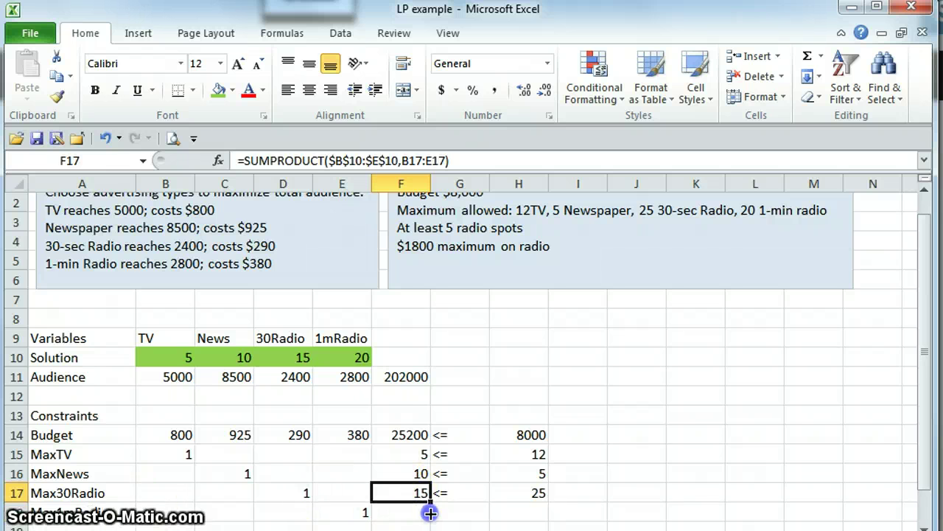
{"action": "left_click_drag", "start_coordinate": [431, 514], "coordinate": [431, 517]}
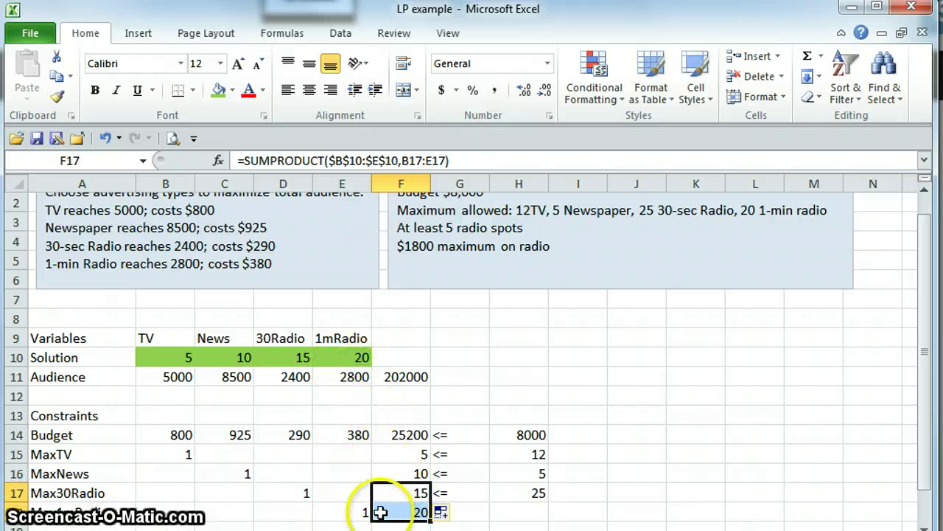
{"action": "left_click", "coordinate": [485, 512]}
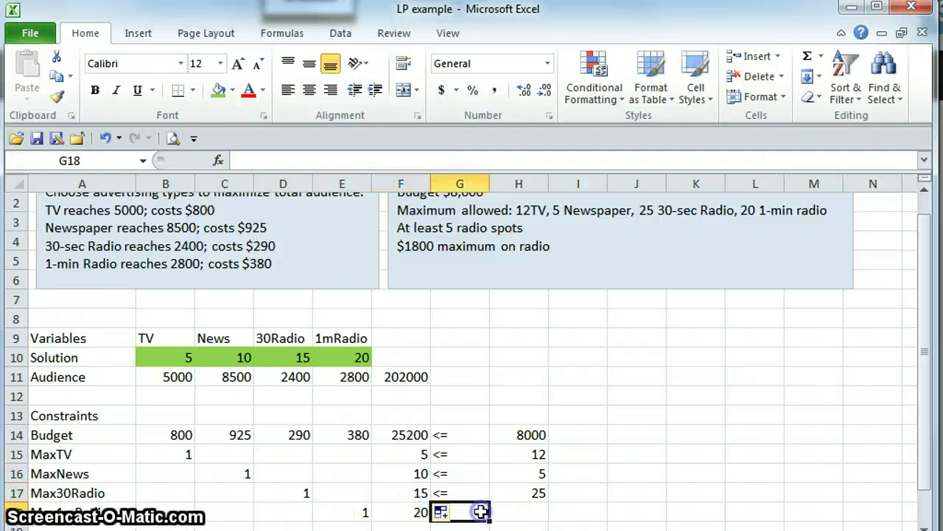
{"action": "type", "text": "<="}
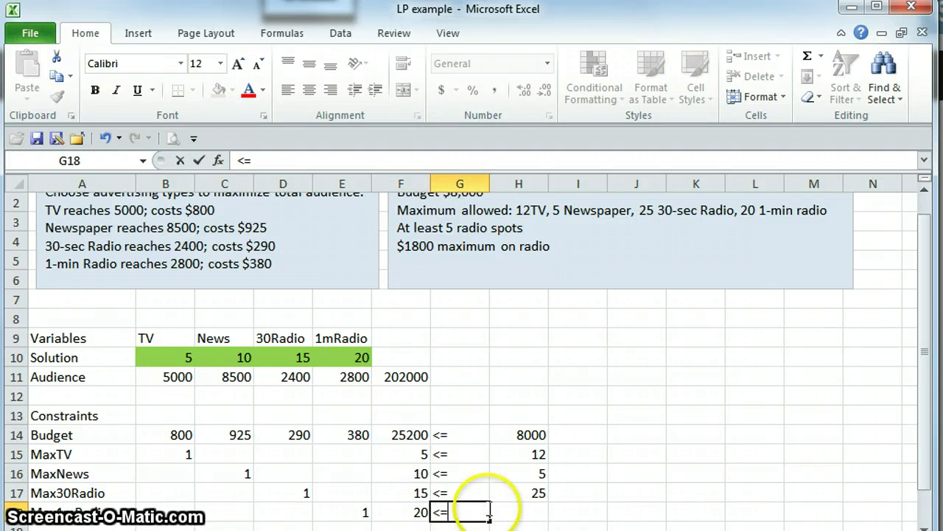
{"action": "key", "text": "Tab"}
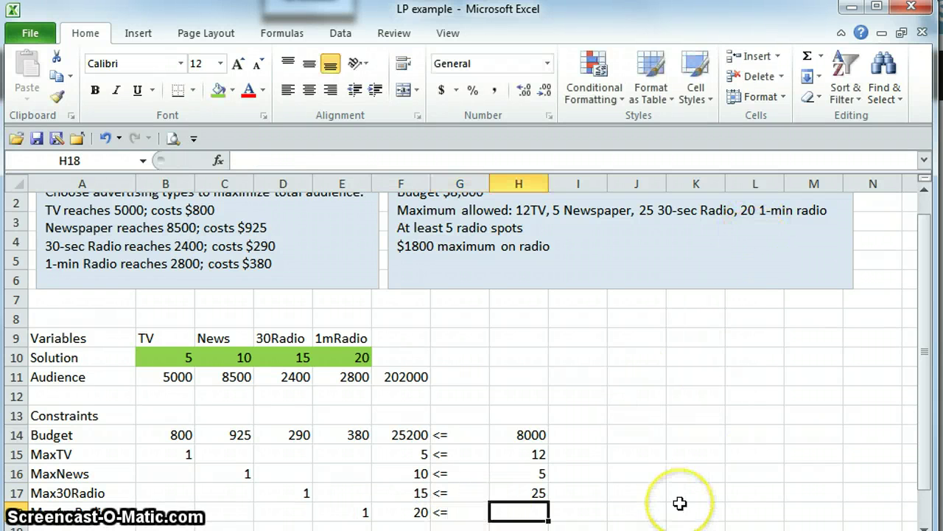
{"action": "type", "text": "20"}
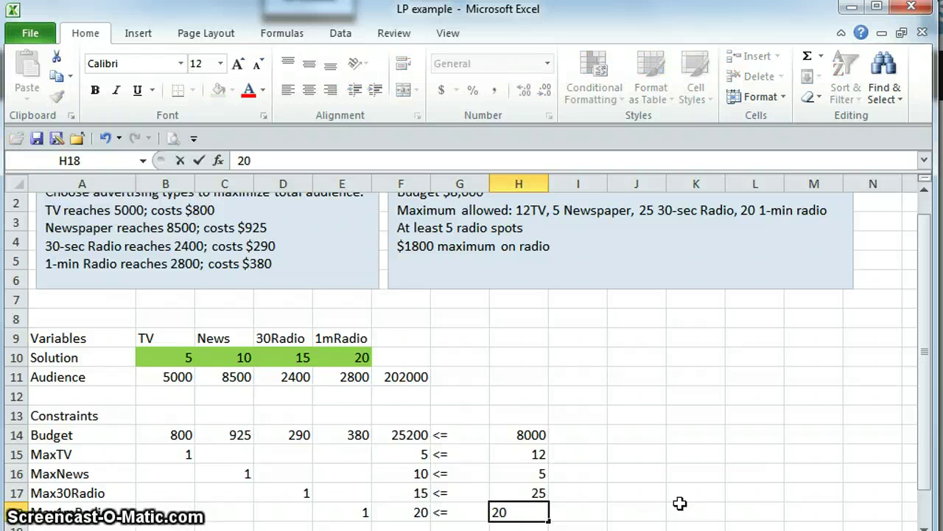
{"action": "key", "text": "Return"}
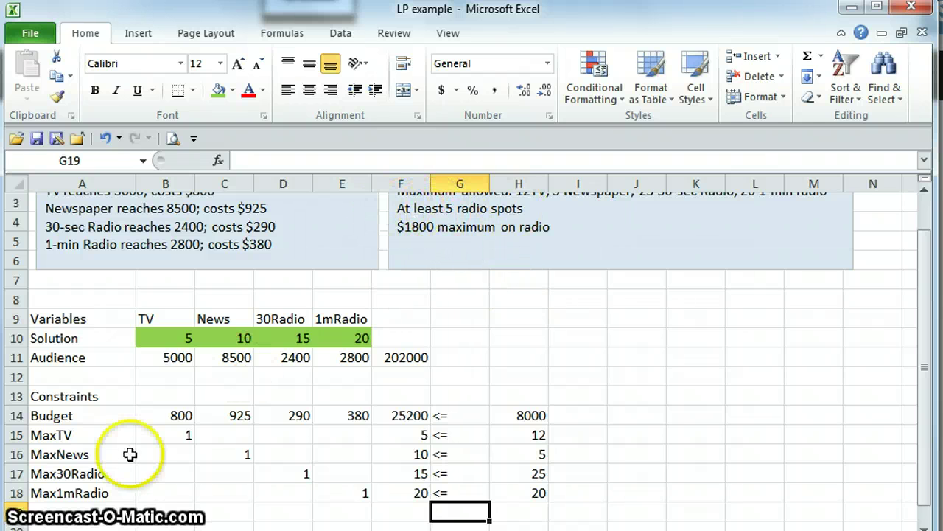
Label row 19 'Radio Spots' with 1 under both 30Radio and 1mRadio
{"action": "left_click", "coordinate": [79, 511]}
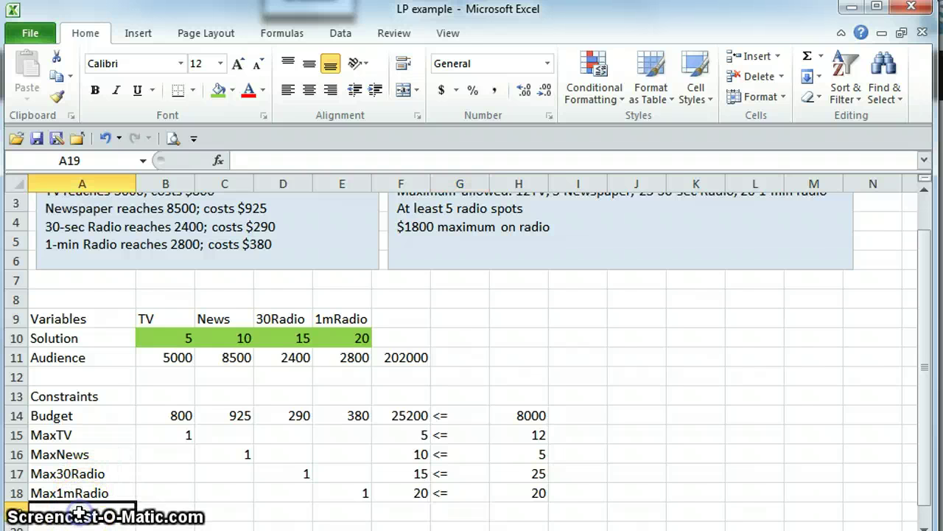
{"action": "type", "text": "Radio Spots"}
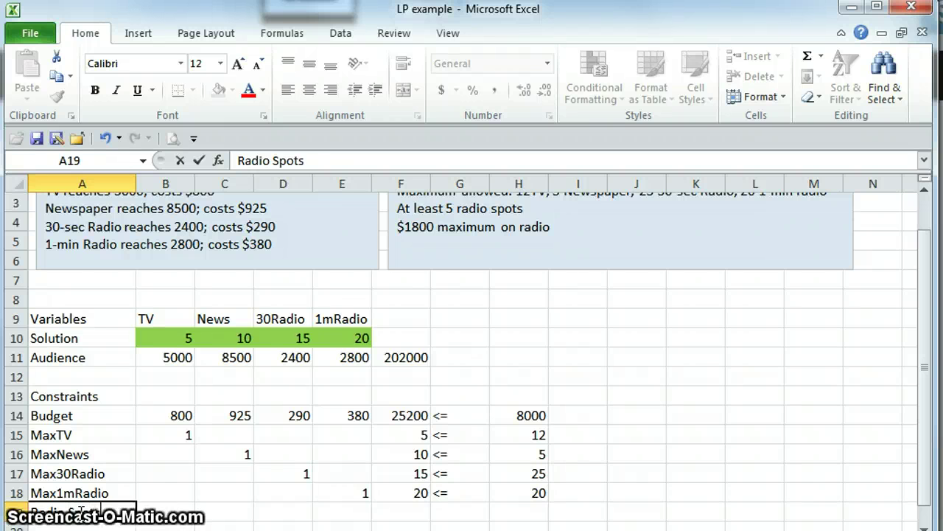
{"action": "key", "text": "Tab"}
{"action": "key", "text": "Tab"}
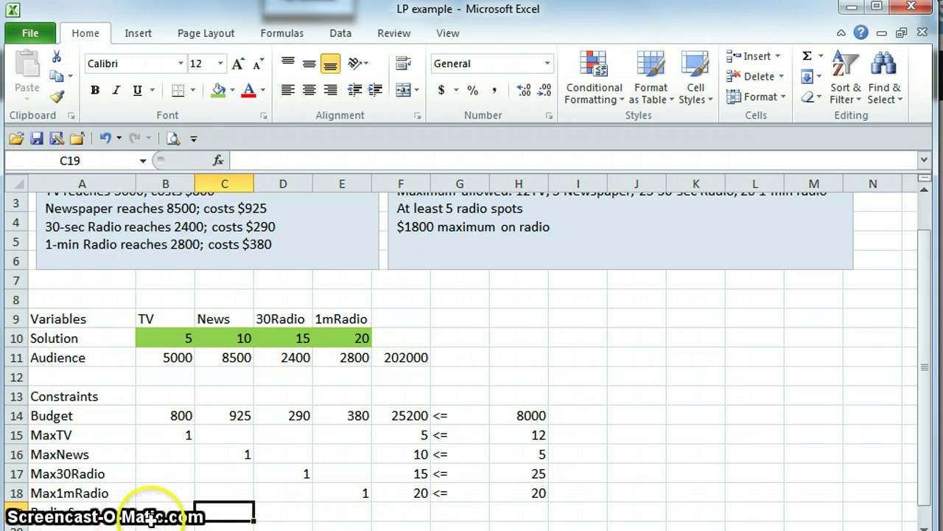
{"action": "key", "text": "Tab"}
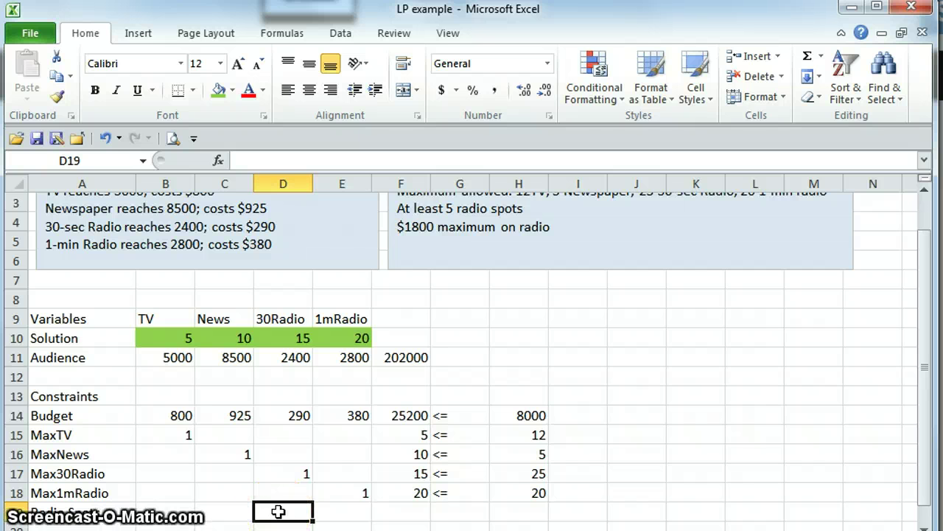
{"action": "type", "text": "1"}
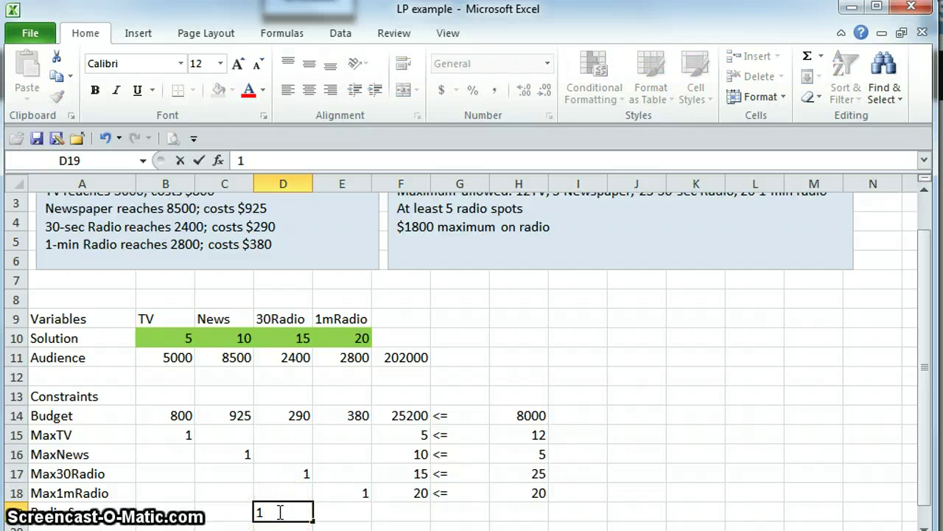
{"action": "key", "text": "Tab"}
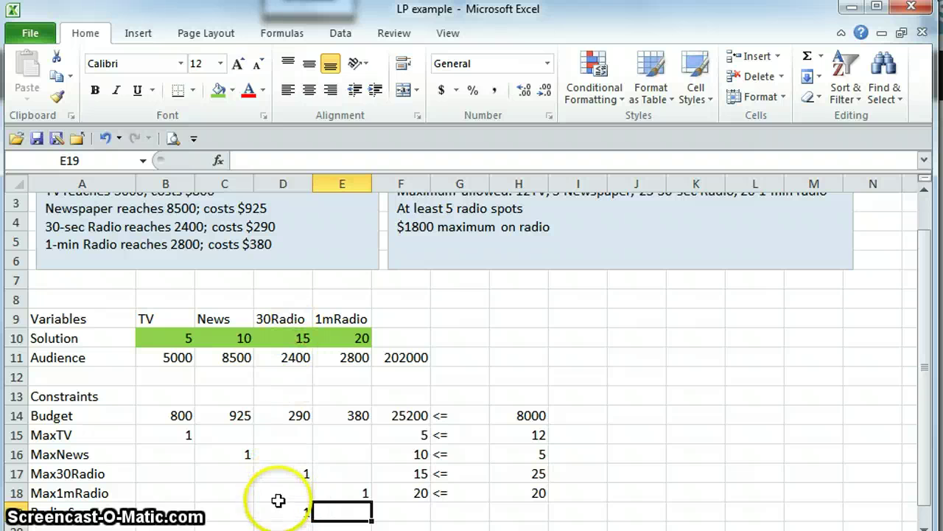
{"action": "type", "text": "1"}
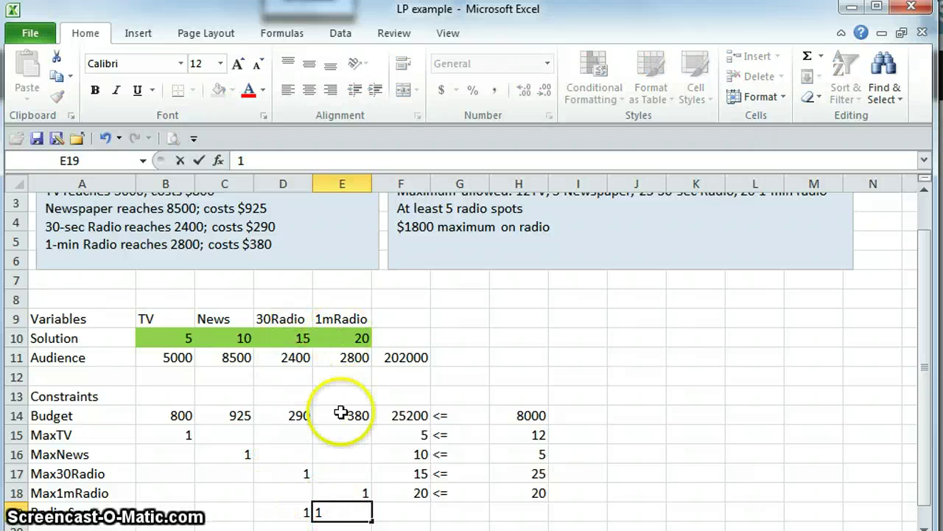
{"action": "key", "text": "Tab"}
Fill the total formula down to row 19 (35) and require it >= 5
{"action": "left_click", "coordinate": [391, 491]}
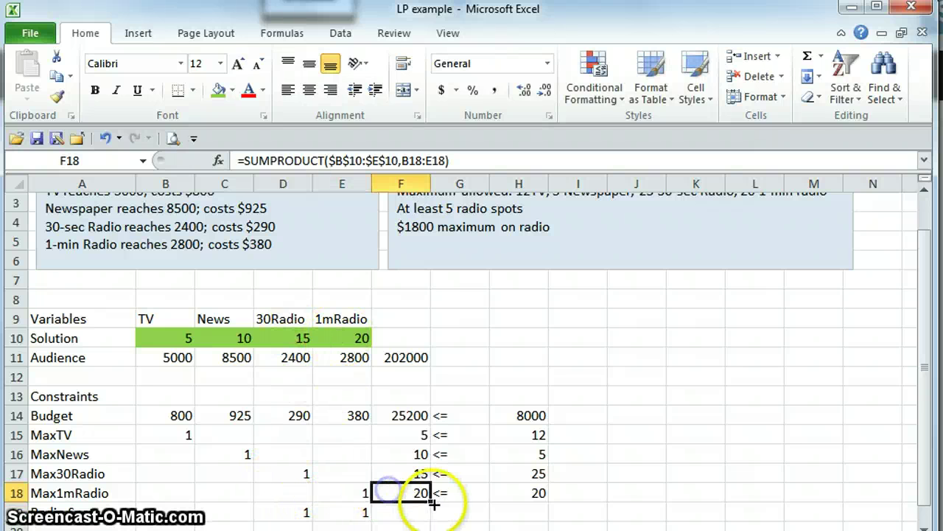
{"action": "left_click_drag", "start_coordinate": [430, 502], "coordinate": [429, 518]}
{"action": "left_click", "coordinate": [402, 511]}
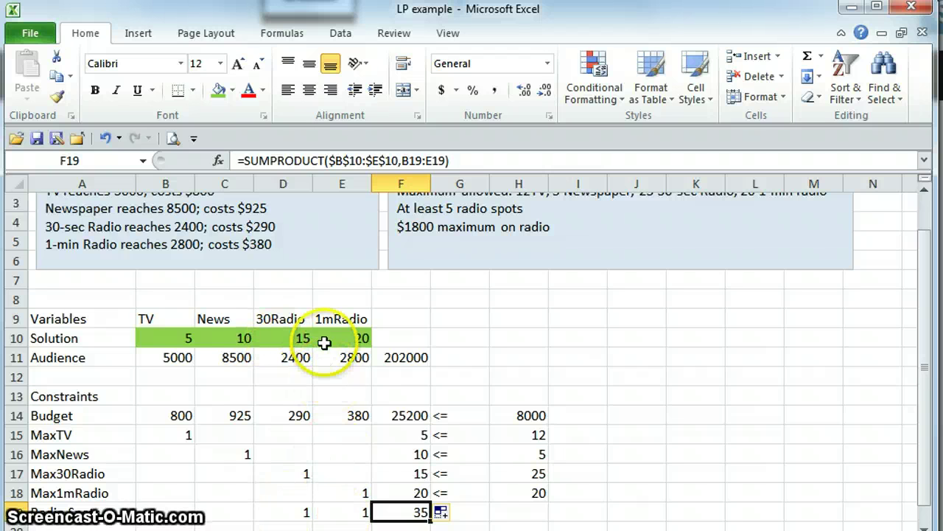
{"action": "left_click", "coordinate": [464, 512]}
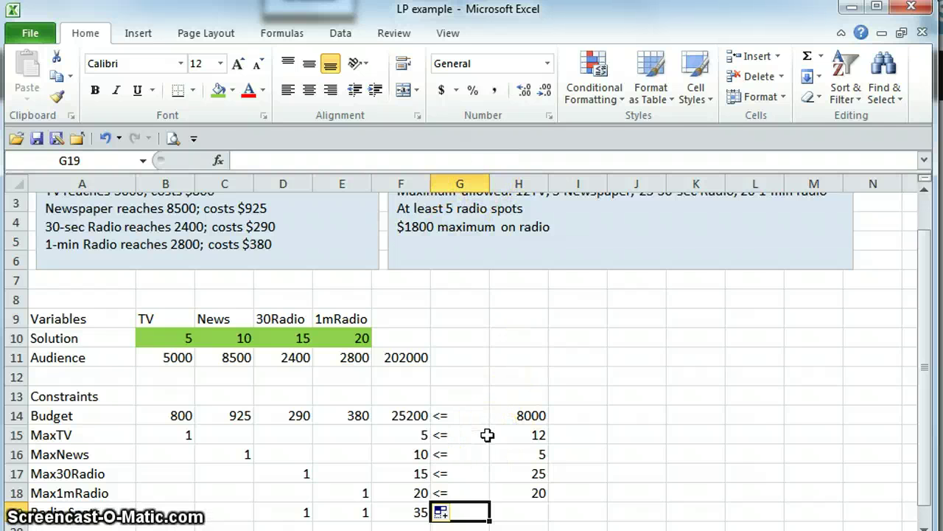
{"action": "type", "text": ">="}
{"action": "key", "text": "Tab"}
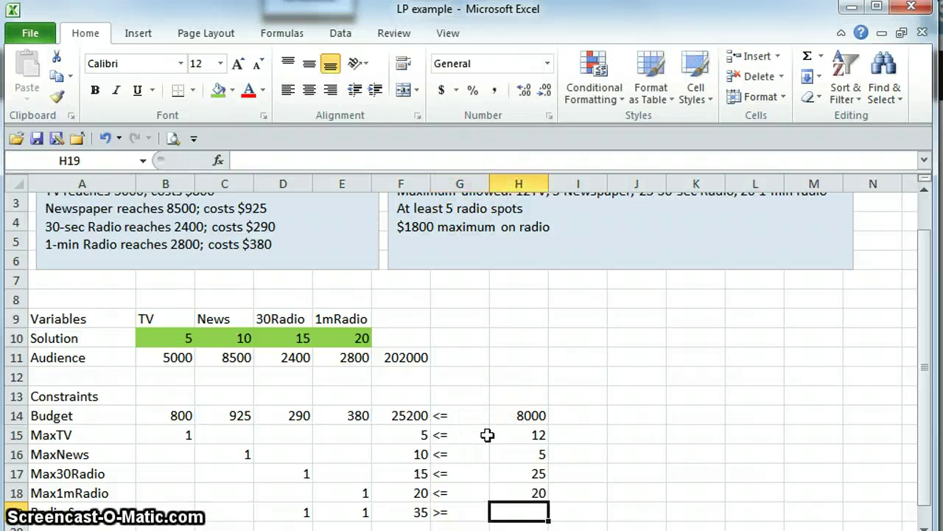
{"action": "type", "text": "5"}
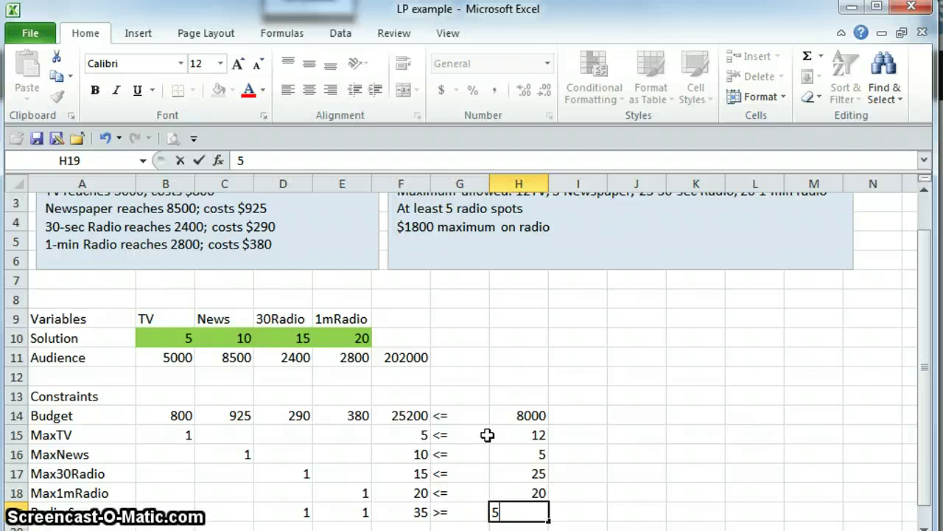
{"action": "key", "text": "Return"}
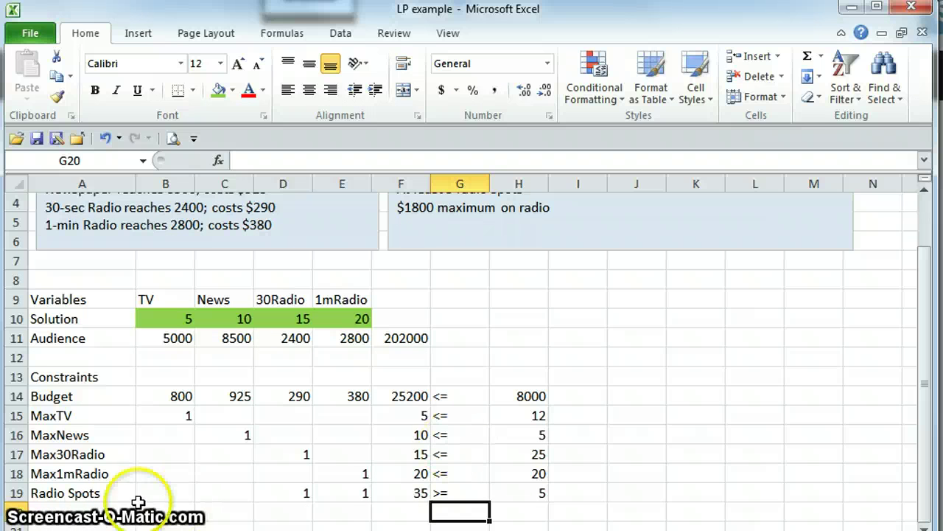
Label row 20 'Radio Budget' with radio costs 290 and 380
{"action": "left_click", "coordinate": [96, 506]}
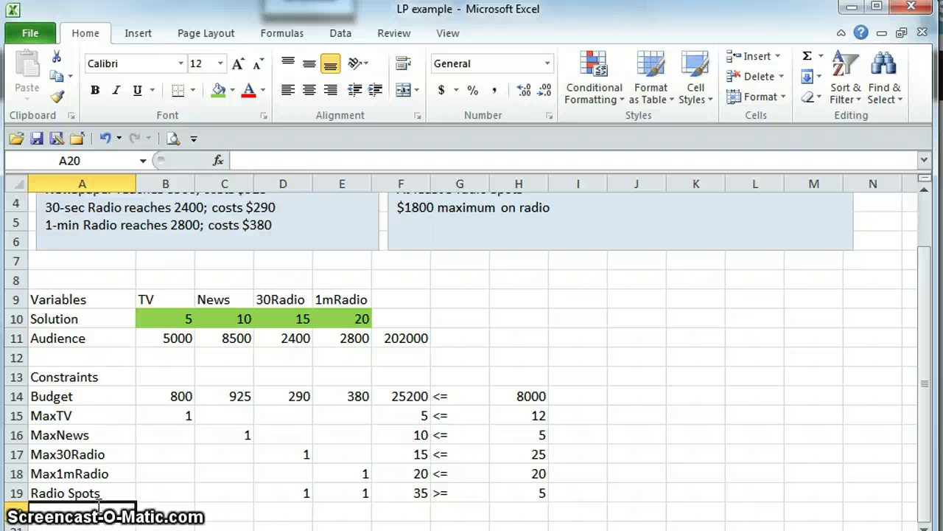
{"action": "type", "text": "Radio Budget"}
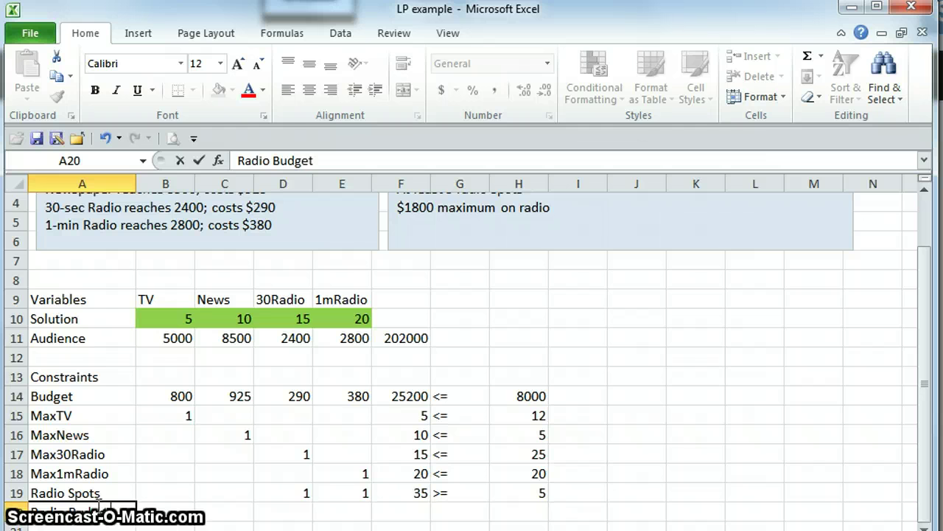
{"action": "key", "text": "Tab"}
{"action": "key", "text": "Tab"}
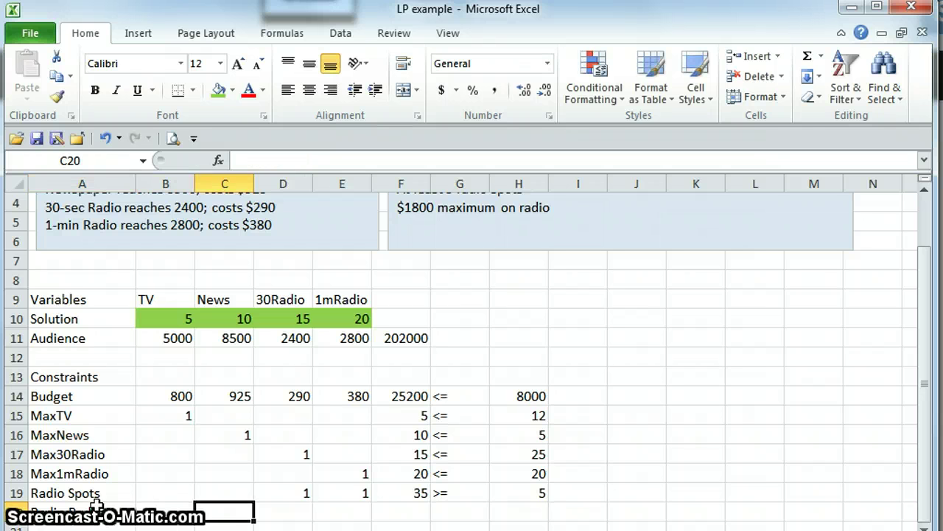
{"action": "key", "text": "Tab"}
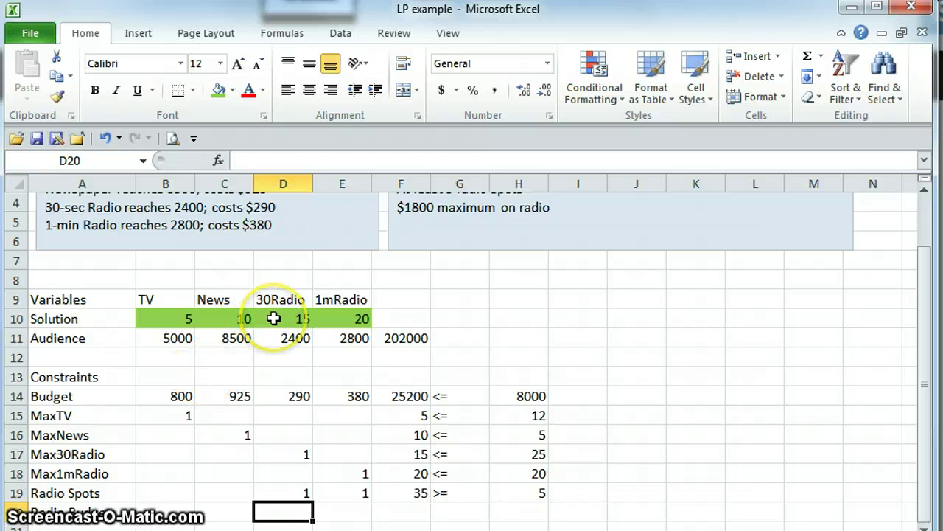
{"action": "type", "text": "290"}
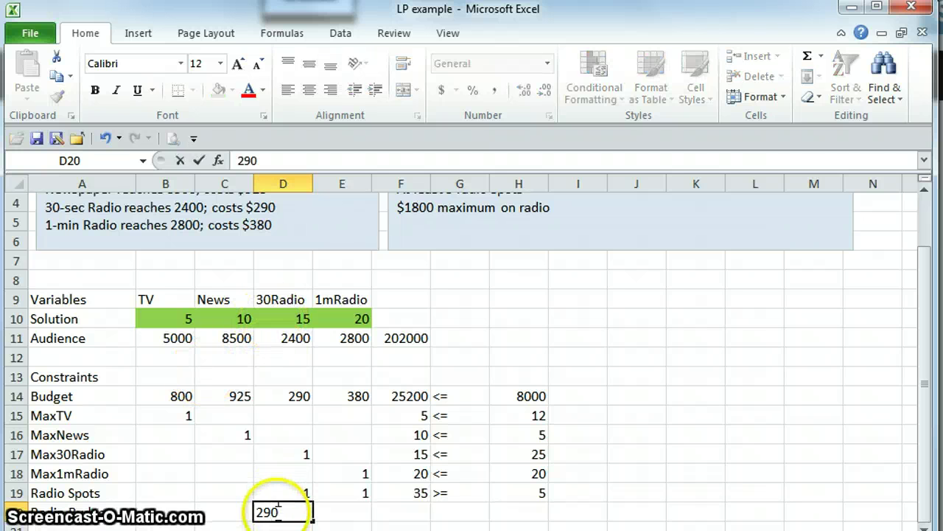
{"action": "key", "text": "Tab"}
{"action": "type", "text": "380"}
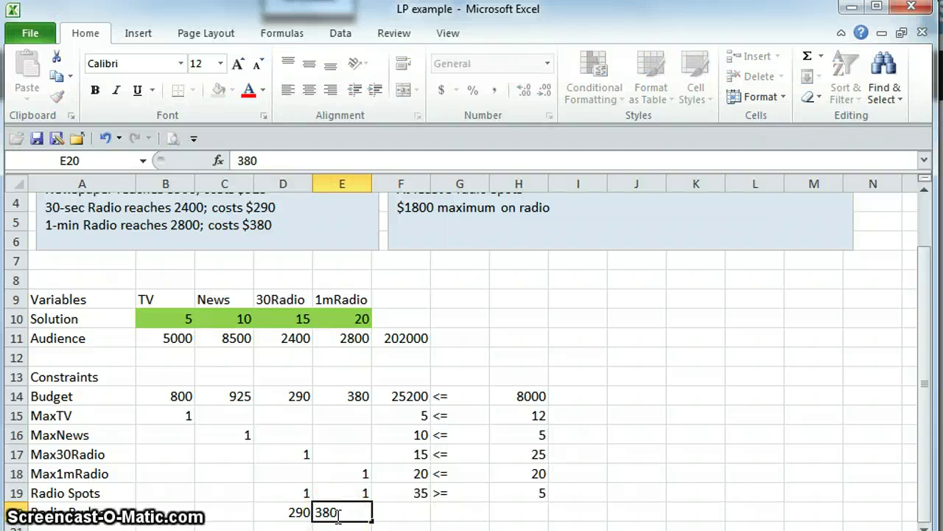
{"action": "key", "text": "Tab"}
Fill the total formula down to row 20 (11950) and limit it <= 1800
{"action": "left_click", "coordinate": [390, 493]}
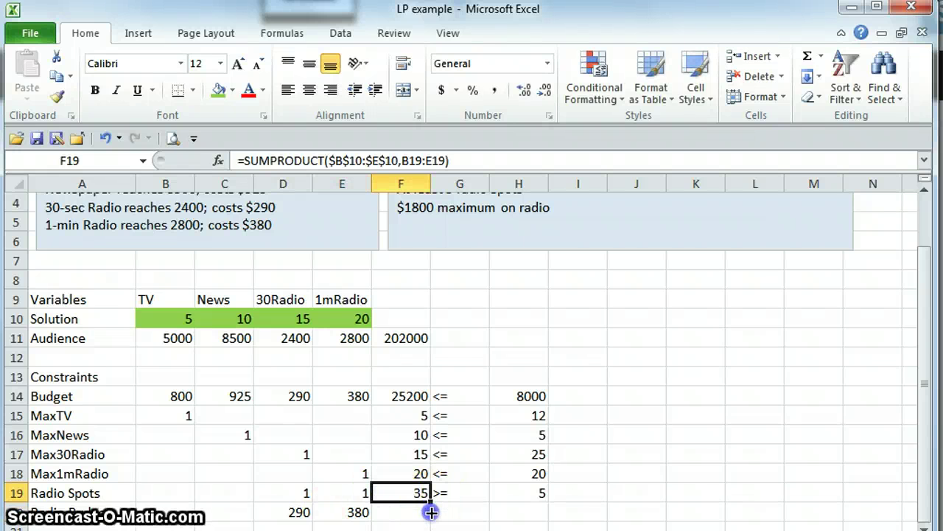
{"action": "left_click_drag", "start_coordinate": [430, 502], "coordinate": [427, 513]}
{"action": "left_click", "coordinate": [409, 511]}
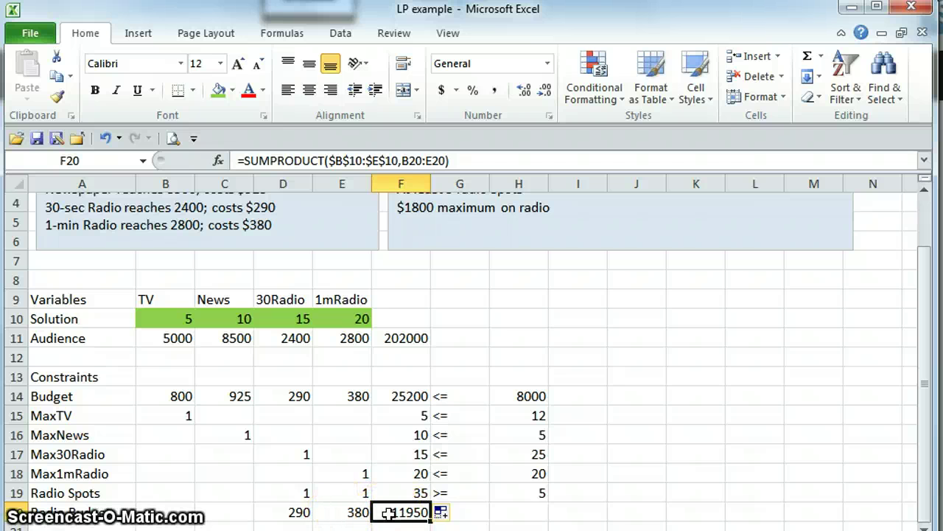
{"action": "left_click", "coordinate": [471, 514]}
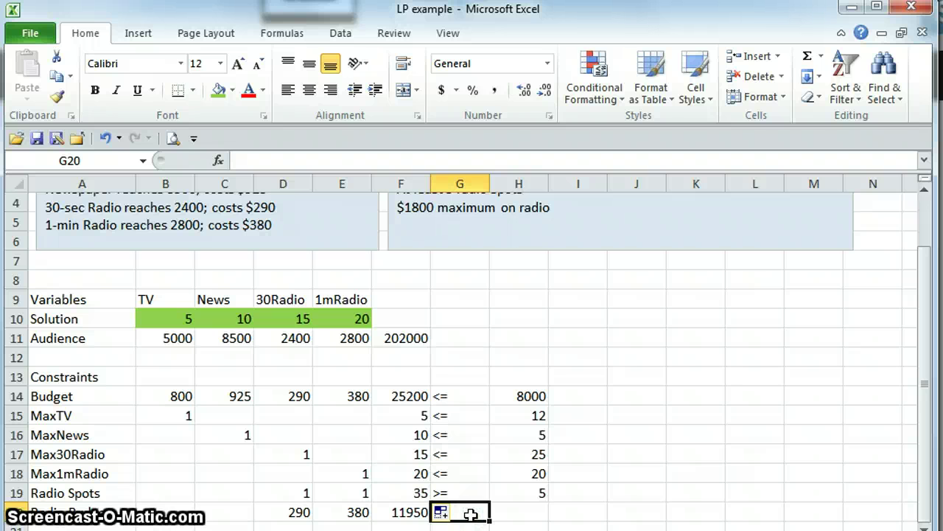
{"action": "type", "text": "<="}
{"action": "key", "text": "Tab"}
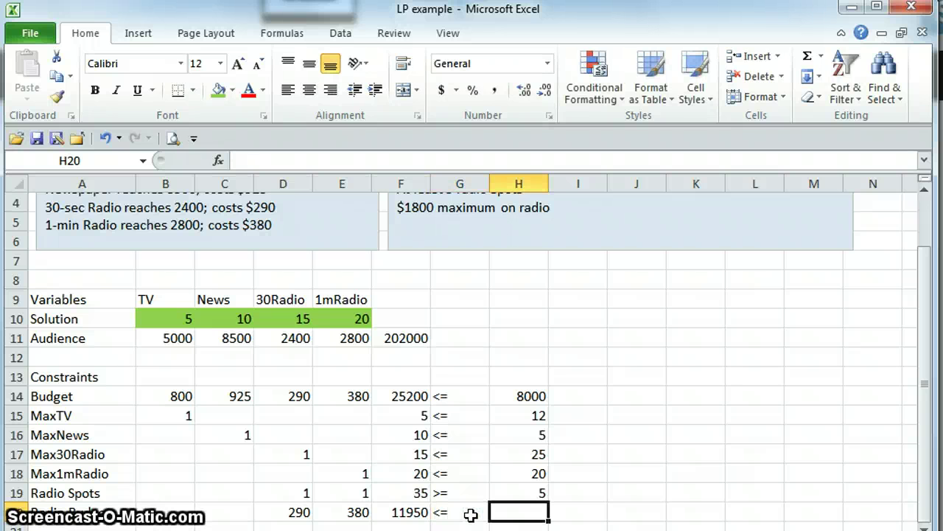
{"action": "type", "text": "1800"}
{"action": "key", "text": "Return"}
{"action": "left_click", "coordinate": [339, 33]}
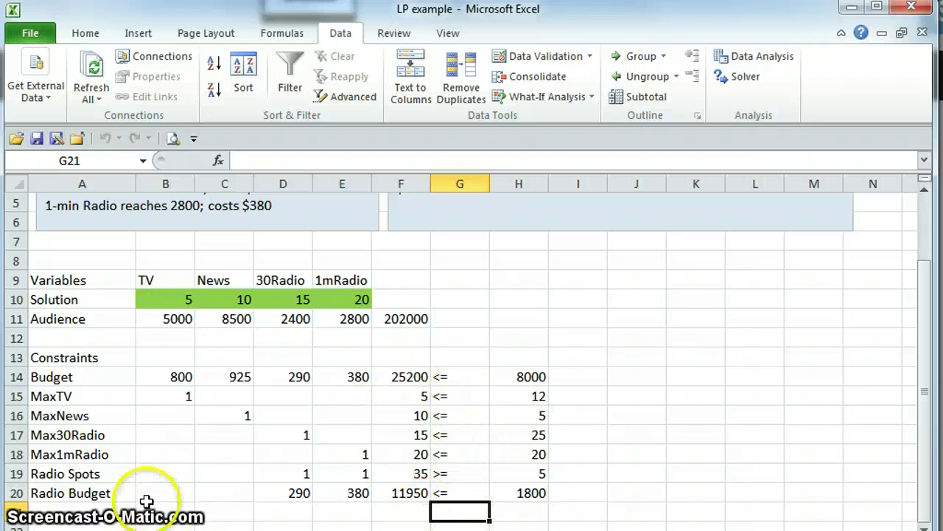
Move the Radio Spots row below Radio Budget and delete the emptied row 19
{"action": "mouse_move", "coordinate": [61, 475]}
{"action": "left_mouse_down"}
{"action": "mouse_move", "coordinate": [259, 466]}
{"action": "mouse_move", "coordinate": [509, 473]}
{"action": "left_mouse_up"}
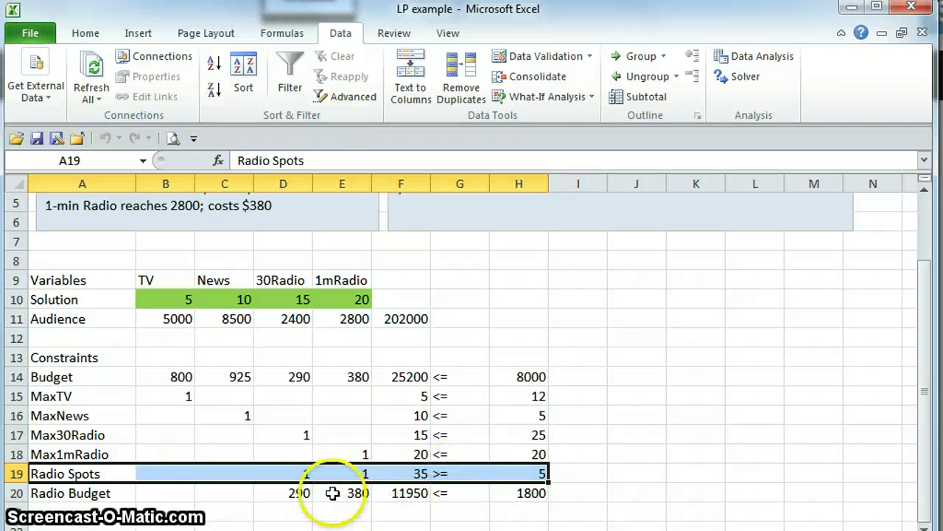
{"action": "left_click_drag", "start_coordinate": [200, 484], "coordinate": [200, 510]}
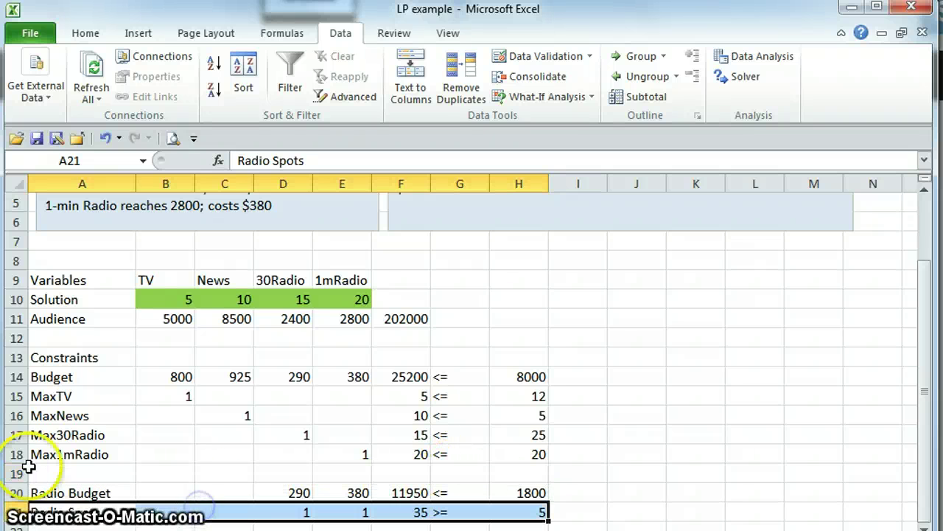
{"action": "right_click", "coordinate": [16, 473]}
{"action": "key", "text": "d"}
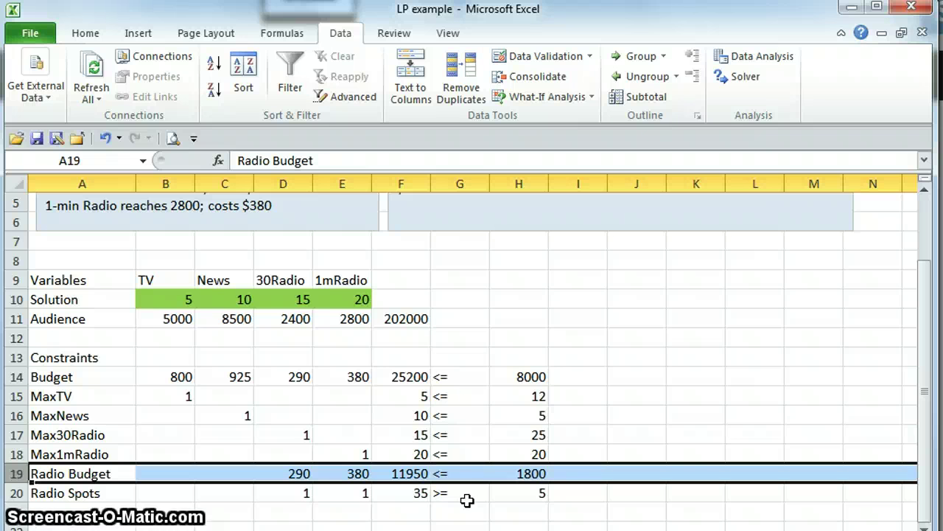
Open Solver and reset all its existing settings
{"action": "left_click", "coordinate": [459, 356]}
{"action": "left_click", "coordinate": [746, 80]}
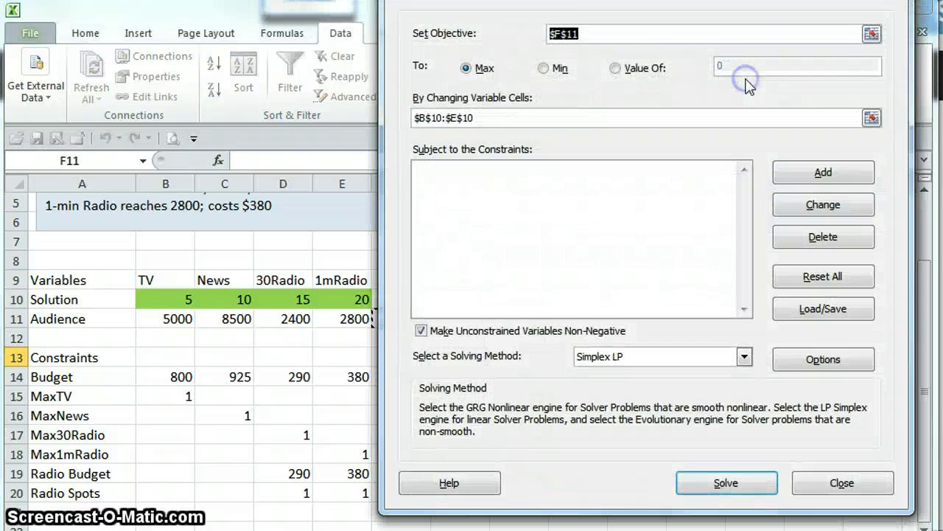
{"action": "left_click_drag", "start_coordinate": [598, 2], "coordinate": [593, 26]}
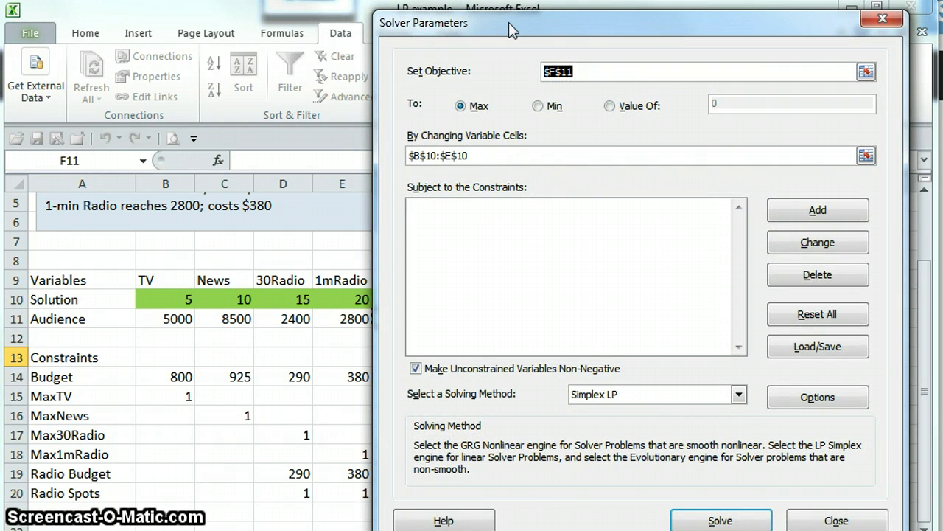
{"action": "left_click", "coordinate": [804, 315]}
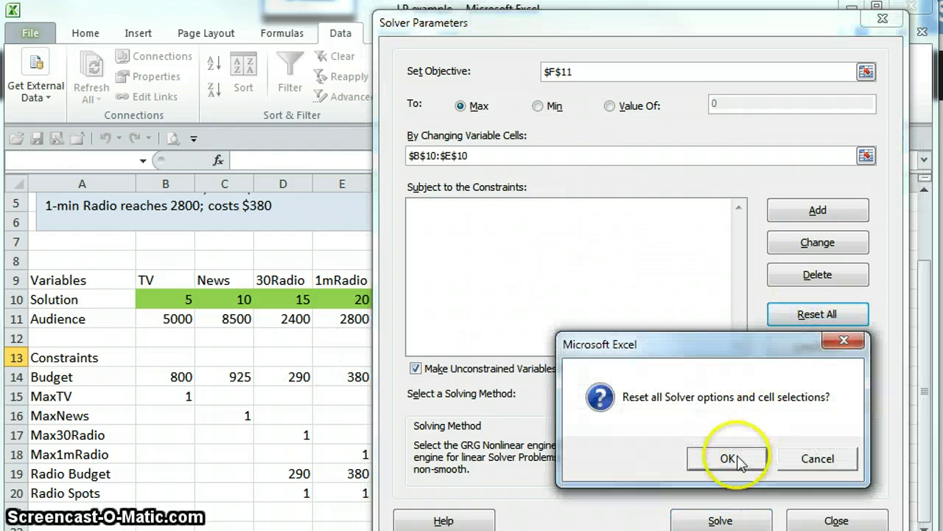
{"action": "left_click", "coordinate": [728, 458]}
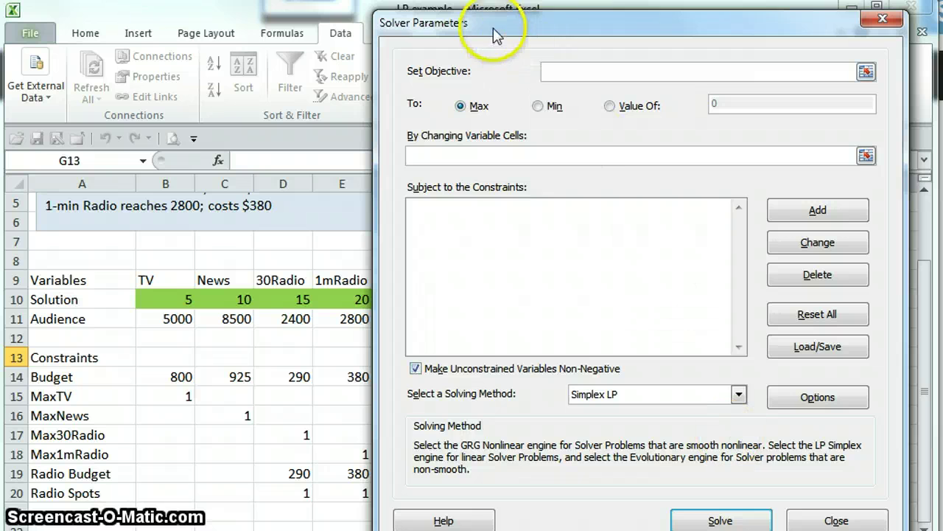
{"action": "left_click_drag", "start_coordinate": [499, 25], "coordinate": [597, 30]}
Set Solver to maximise F11 by changing the ad counts B10:E10
{"action": "left_click", "coordinate": [661, 70]}
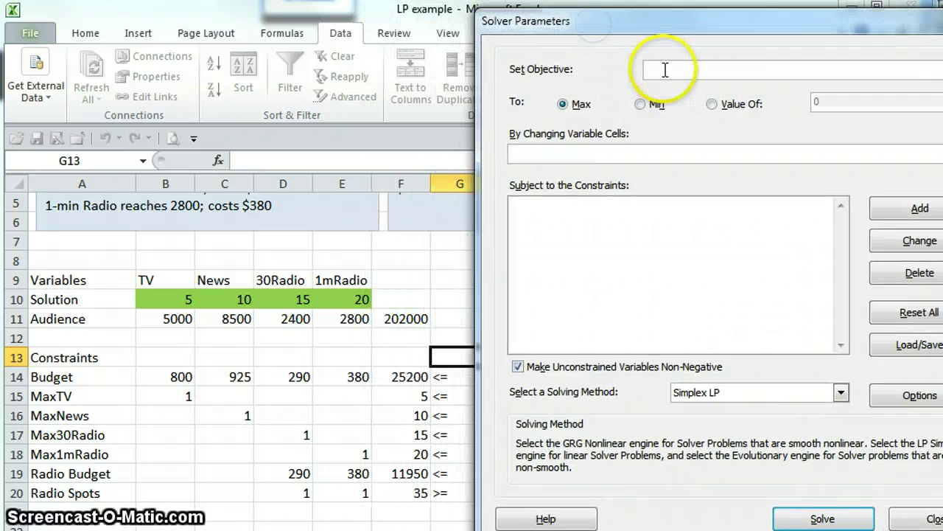
{"action": "left_click", "coordinate": [401, 319]}
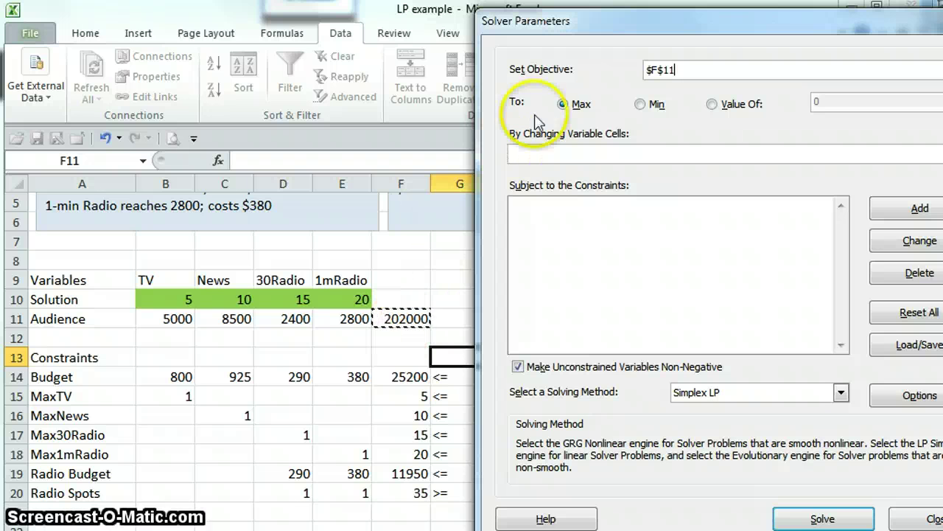
{"action": "left_click", "coordinate": [564, 106]}
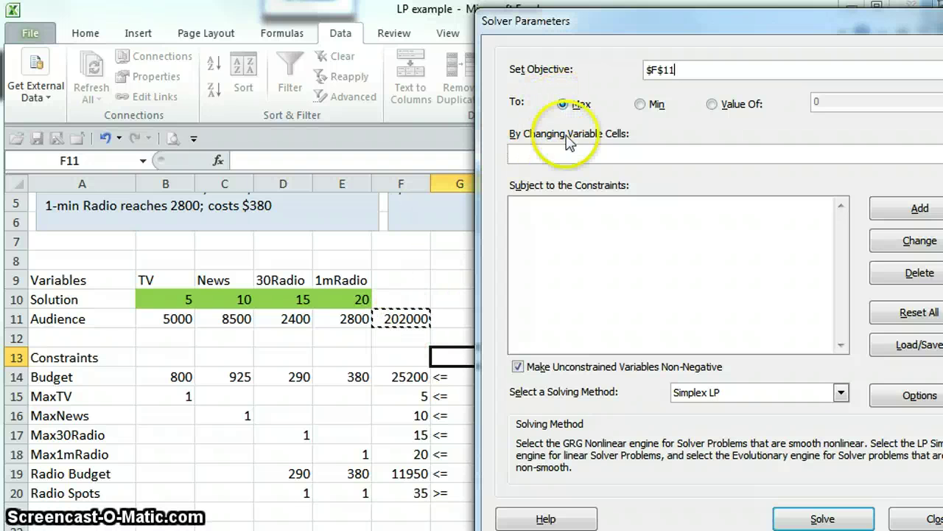
{"action": "left_click", "coordinate": [542, 154]}
{"action": "left_click", "coordinate": [542, 157]}
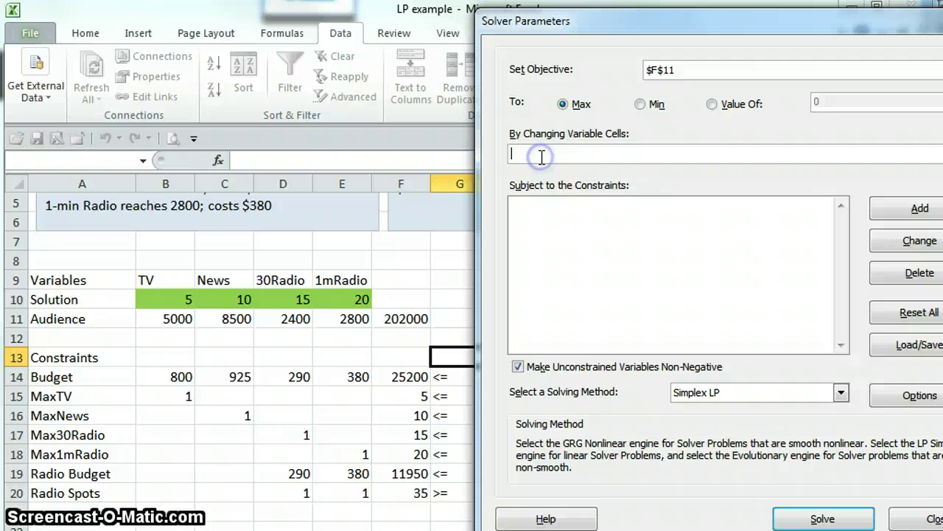
{"action": "left_click_drag", "start_coordinate": [156, 300], "coordinate": [343, 299]}
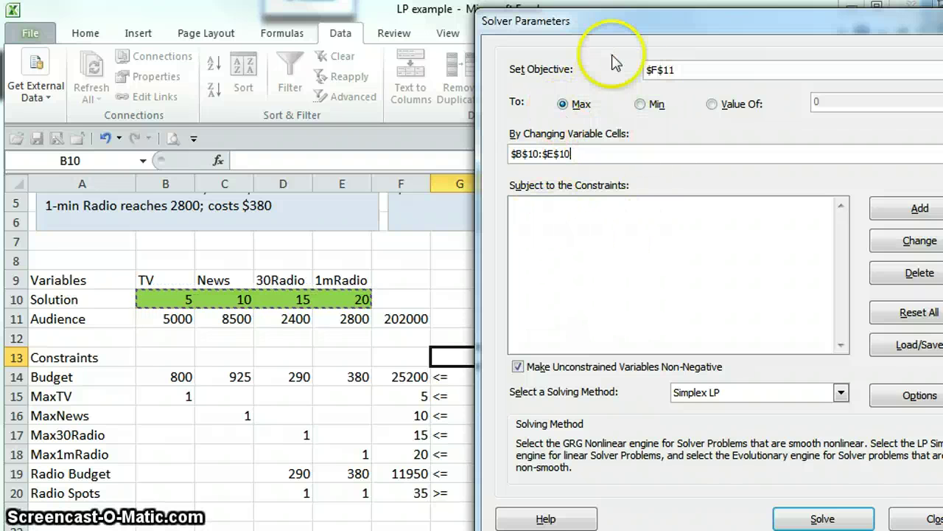
{"action": "left_click_drag", "start_coordinate": [624, 27], "coordinate": [530, 24]}
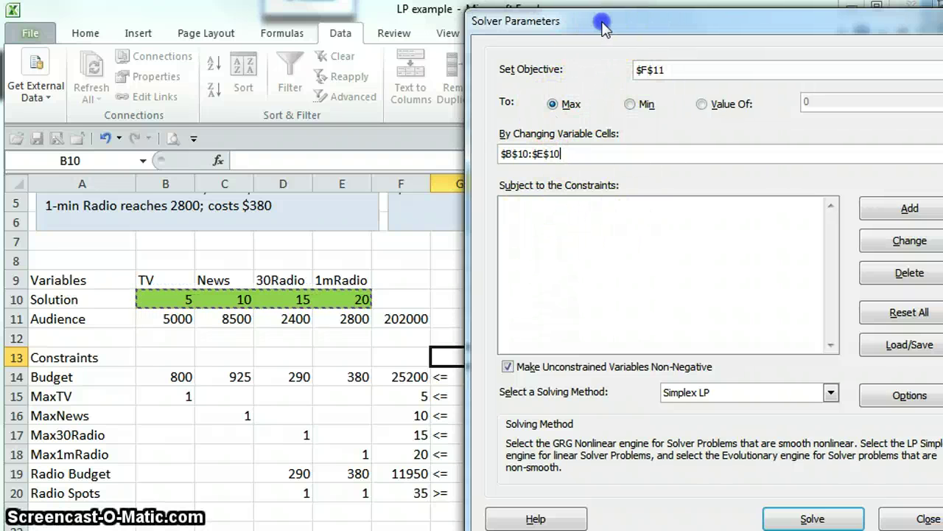
Add the constraint $F$14:$F$19 <= $H$14:$H$19
{"action": "left_click", "coordinate": [434, 214]}
{"action": "left_click", "coordinate": [807, 210]}
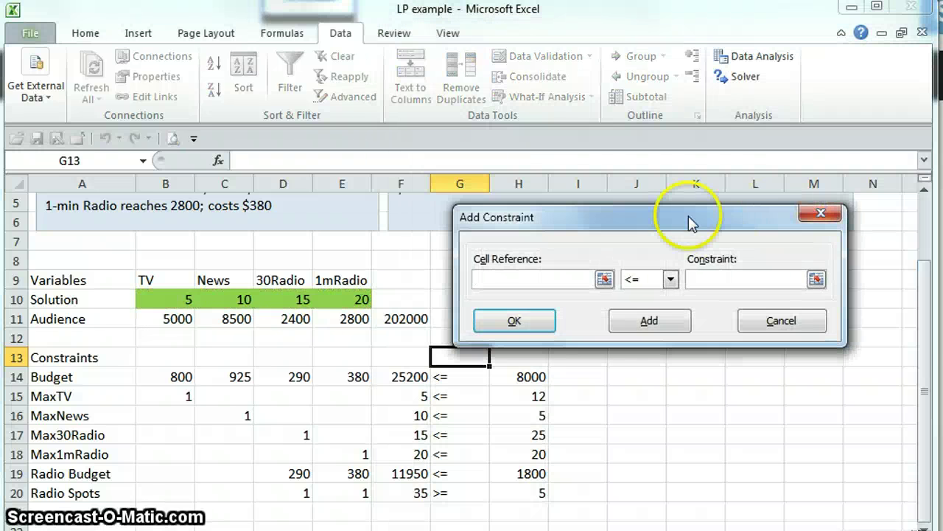
{"action": "left_click_drag", "start_coordinate": [684, 210], "coordinate": [680, 179]}
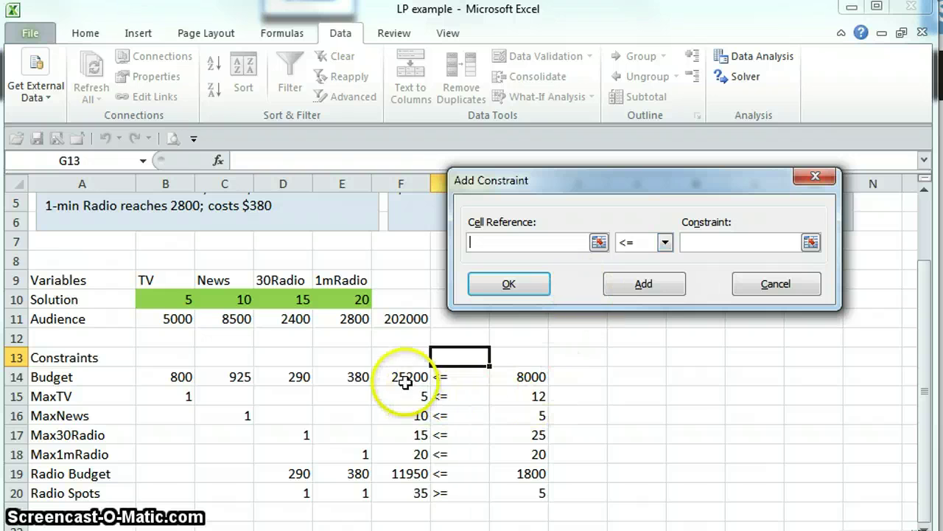
{"action": "left_click_drag", "start_coordinate": [403, 377], "coordinate": [403, 468]}
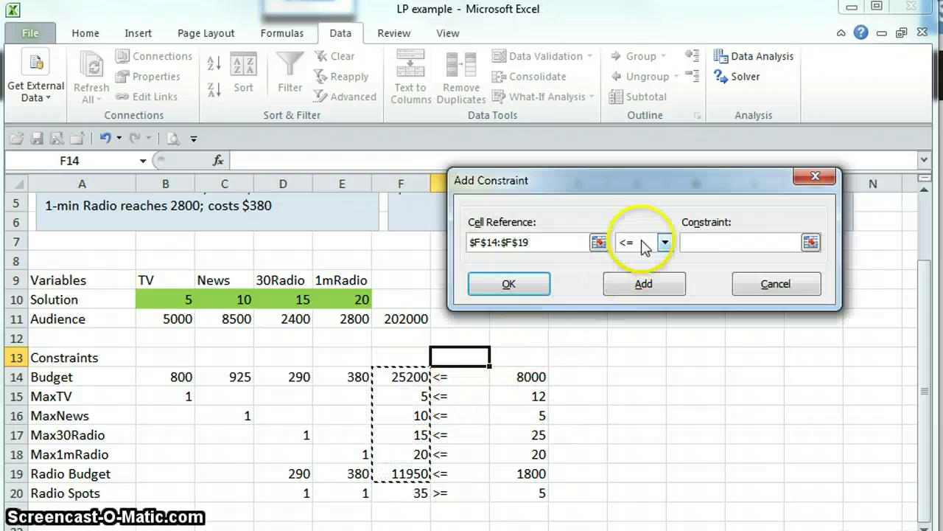
{"action": "left_click", "coordinate": [706, 243]}
{"action": "left_click_drag", "start_coordinate": [520, 377], "coordinate": [520, 472]}
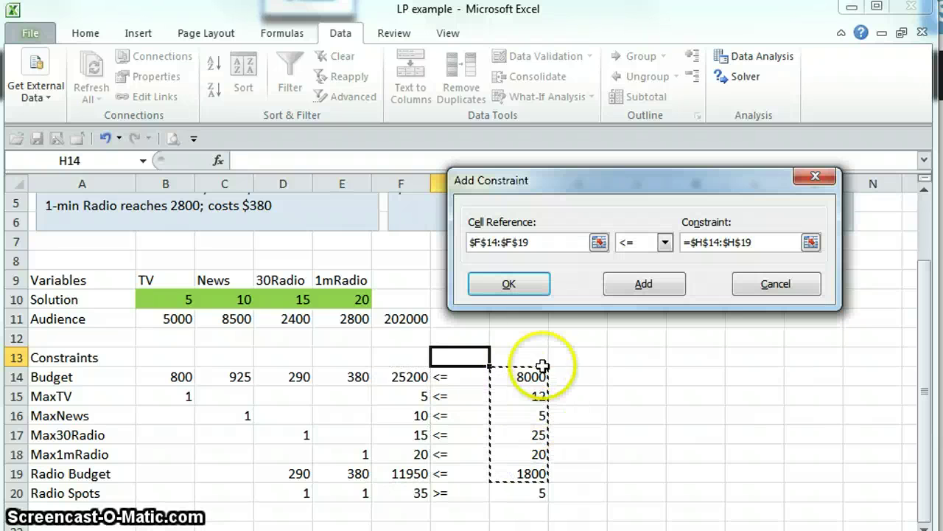
{"action": "left_click", "coordinate": [645, 286]}
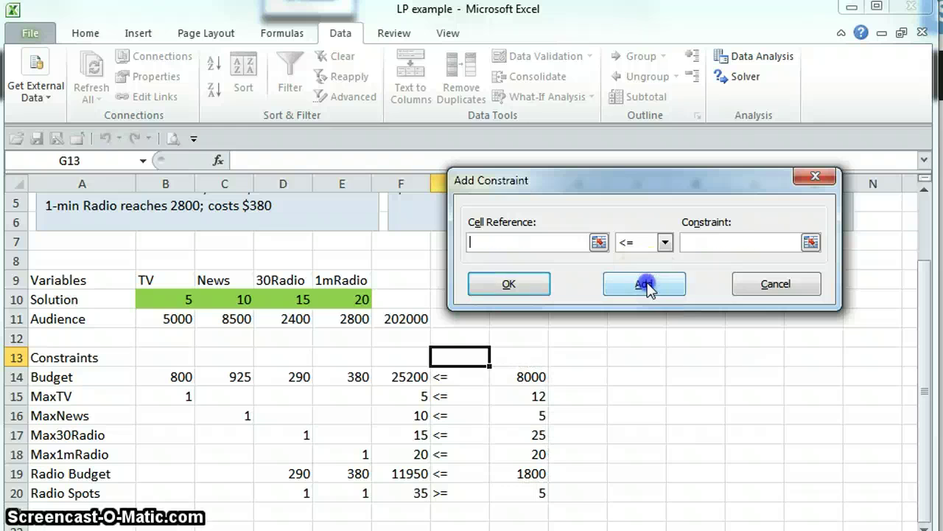
Add the constraint $F$20 >= $H$20 and return to Solver Parameters
{"action": "left_click", "coordinate": [407, 495]}
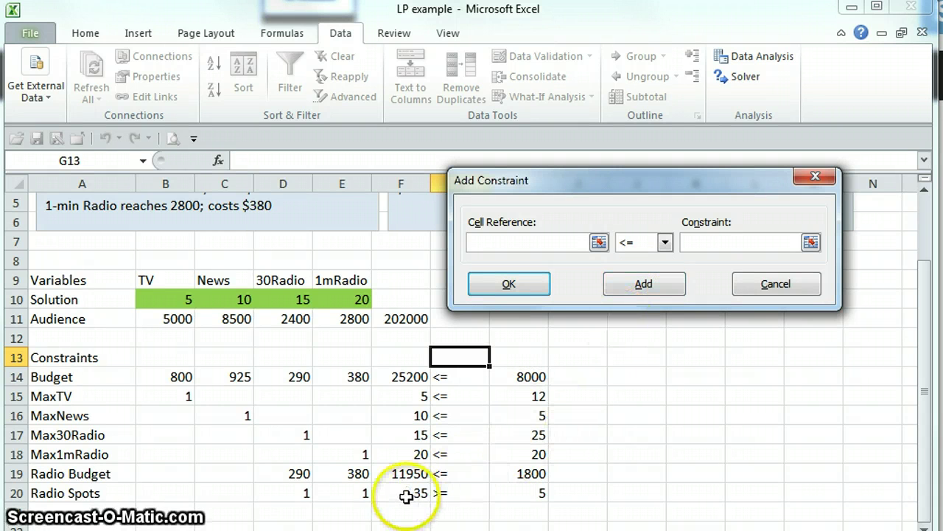
{"action": "left_click", "coordinate": [666, 242]}
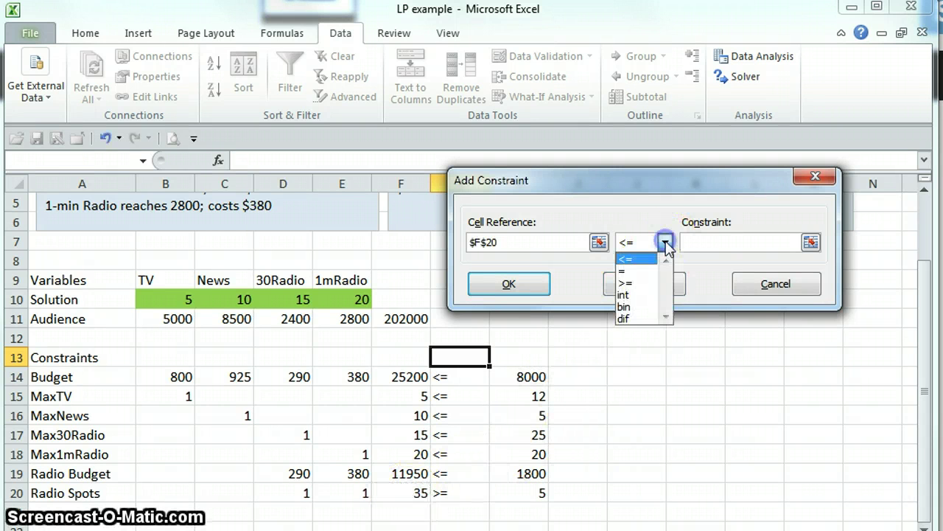
{"action": "left_click", "coordinate": [647, 289]}
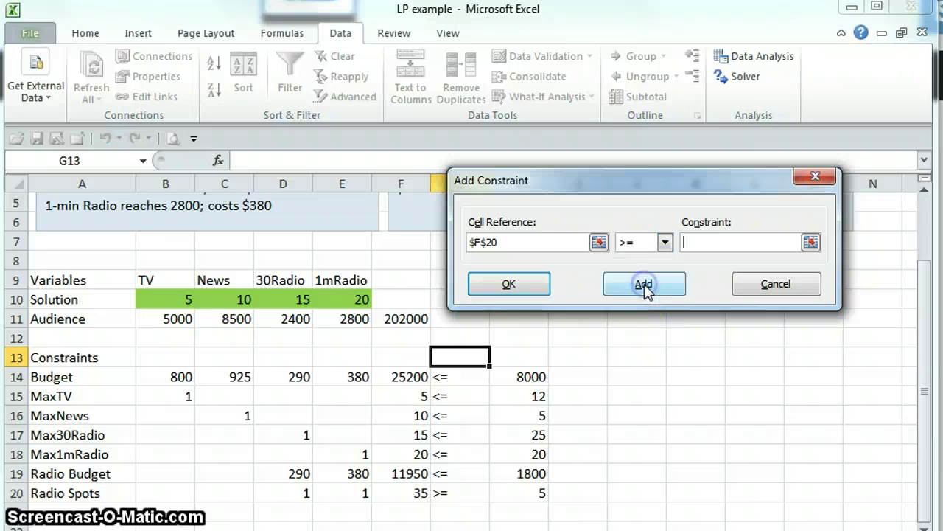
{"action": "left_click", "coordinate": [524, 494]}
{"action": "left_click", "coordinate": [512, 285]}
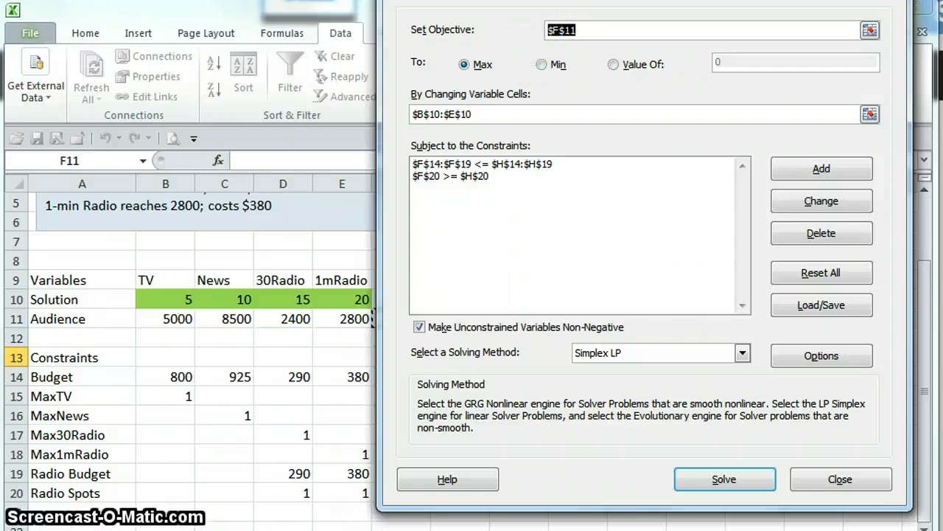
Solve the model with Simplex LP, reaching audience 67240.3
{"action": "left_click_drag", "start_coordinate": [536, 2], "coordinate": [527, 27]}
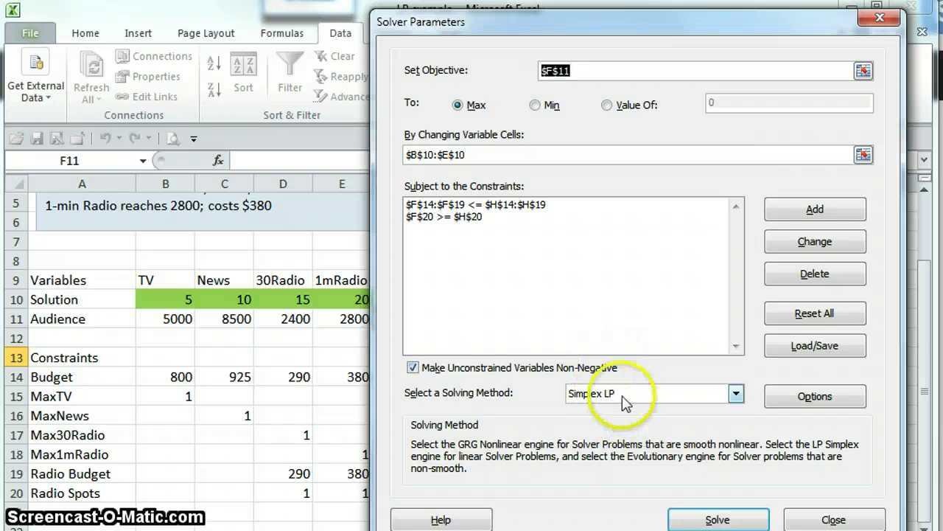
{"action": "left_click", "coordinate": [735, 394]}
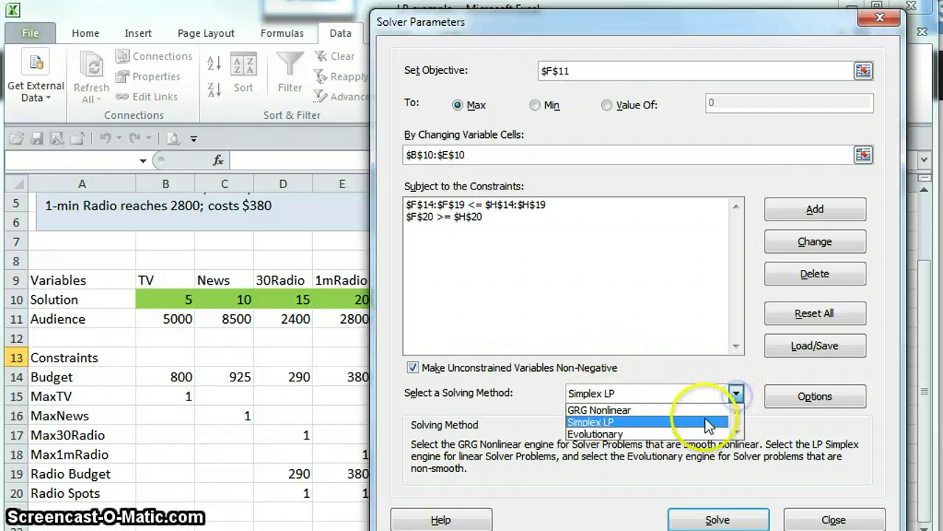
{"action": "left_click", "coordinate": [639, 426]}
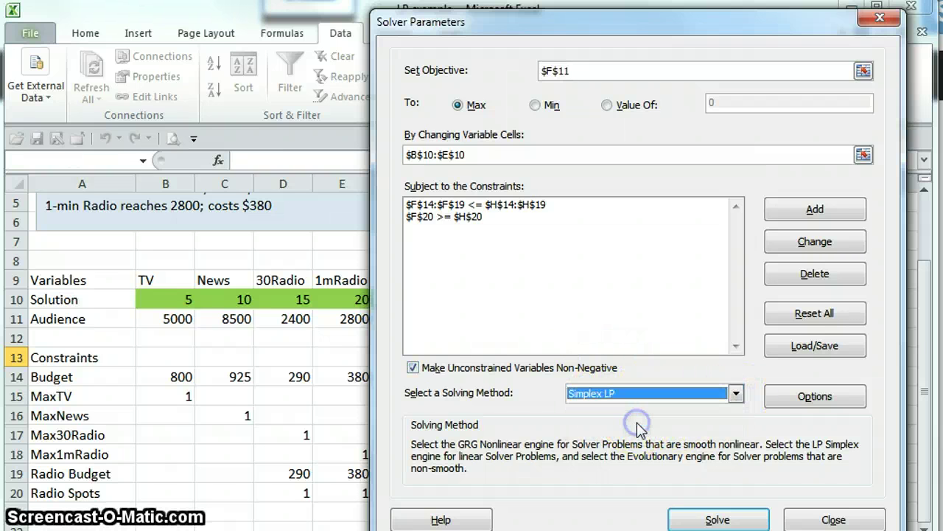
{"action": "left_click", "coordinate": [721, 519]}
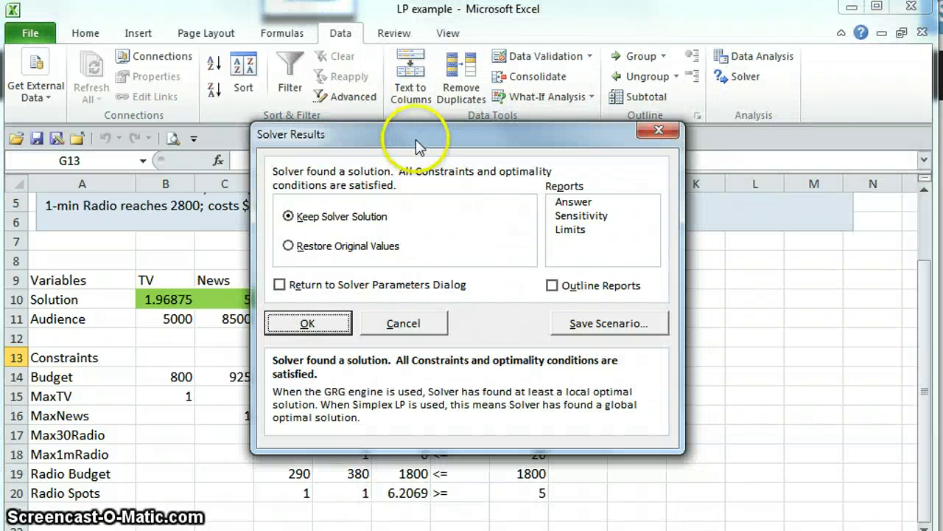
{"action": "left_click_drag", "start_coordinate": [421, 141], "coordinate": [675, 141]}
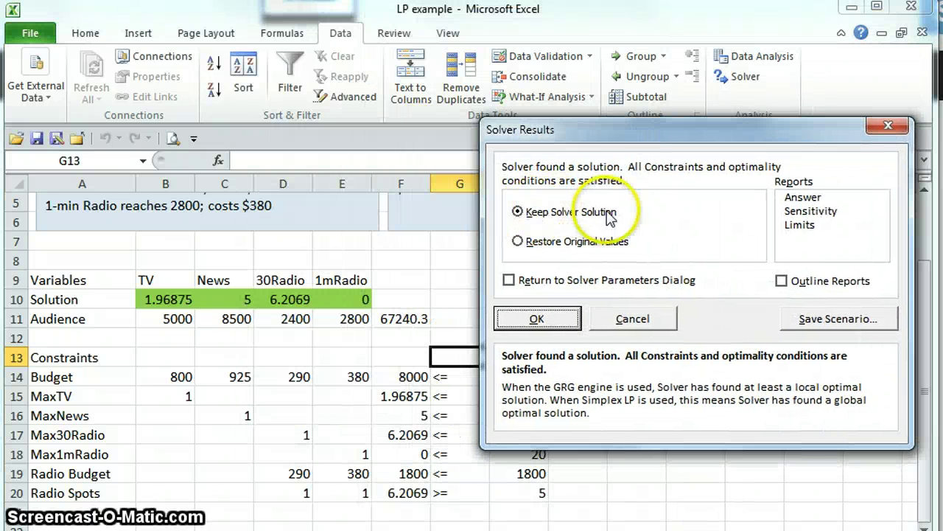
Keep the Solver solution, leaving the 8000 and 1800 budgets fully used
{"action": "left_click", "coordinate": [528, 320]}
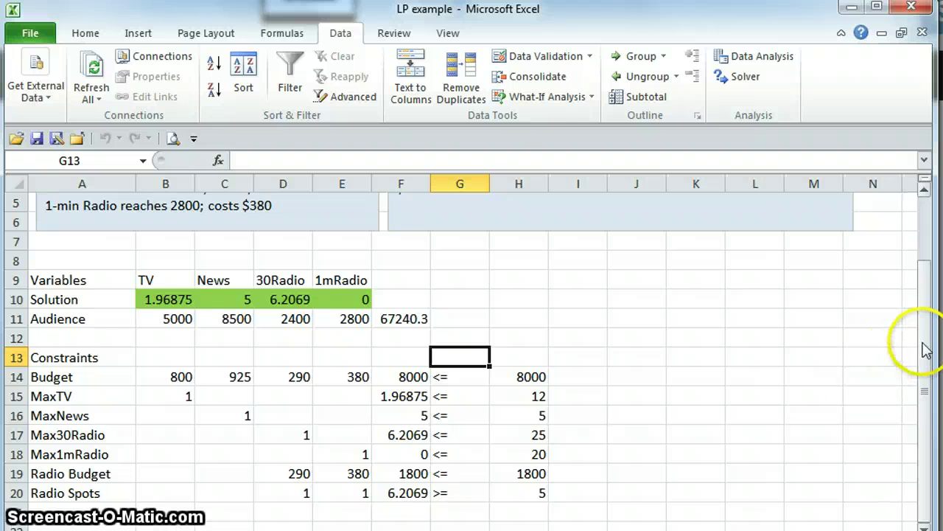
{"action": "left_click_drag", "start_coordinate": [926, 350], "coordinate": [921, 320]}
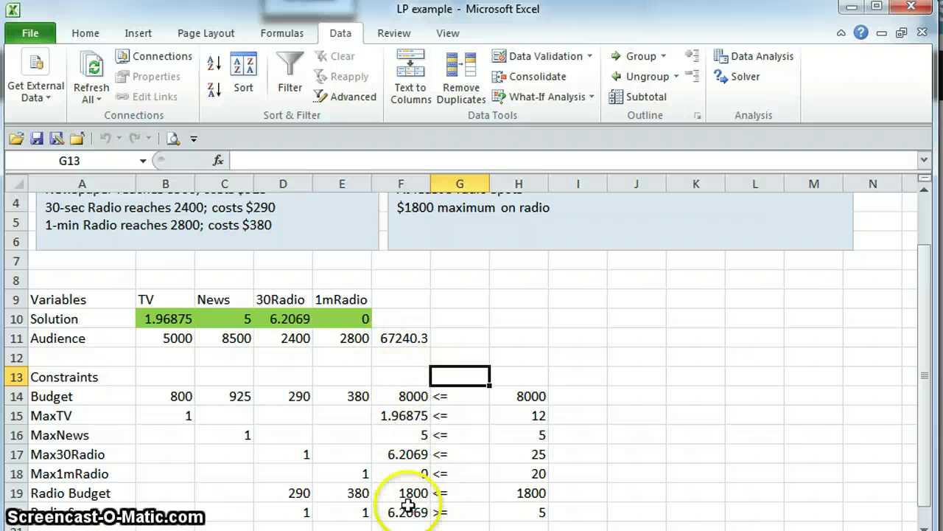
{"action": "left_click", "coordinate": [391, 394]}
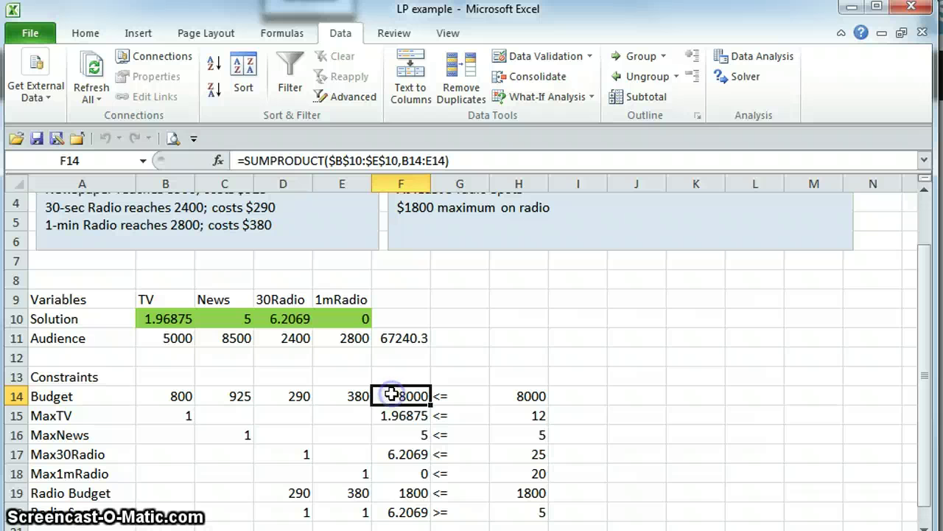
{"action": "left_click", "coordinate": [523, 388]}
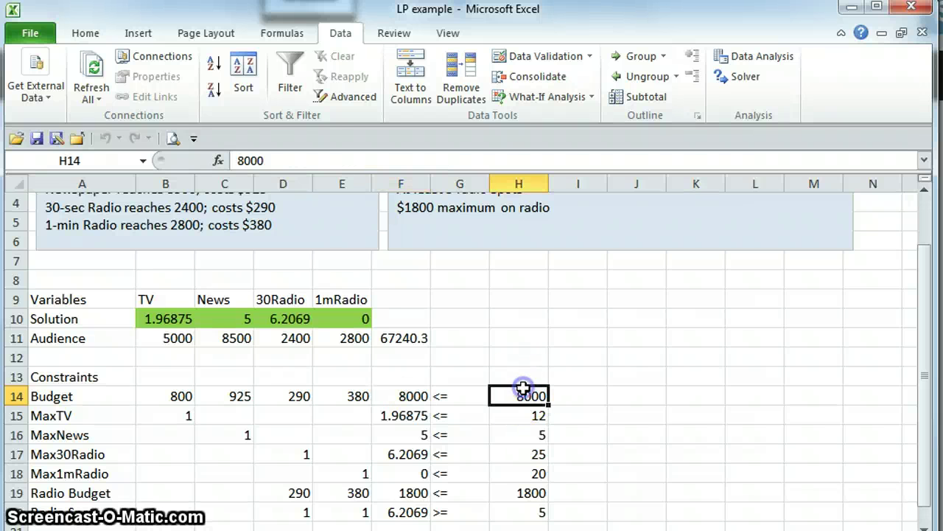
{"action": "left_click", "coordinate": [408, 415]}
{"action": "left_click", "coordinate": [413, 436]}
{"action": "left_click", "coordinate": [410, 454]}
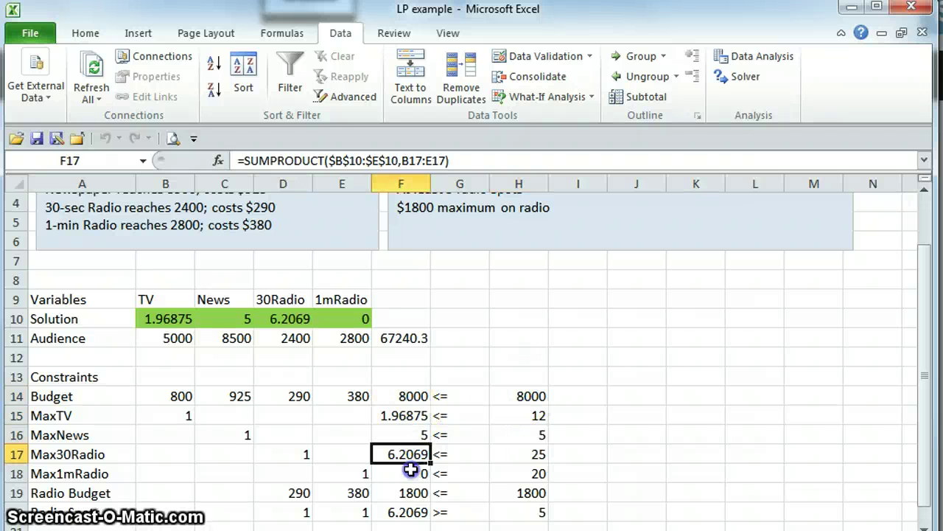
{"action": "left_click", "coordinate": [410, 473]}
{"action": "left_click", "coordinate": [519, 417]}
{"action": "left_click", "coordinate": [519, 434]}
{"action": "left_click", "coordinate": [517, 454]}
{"action": "left_click", "coordinate": [514, 473]}
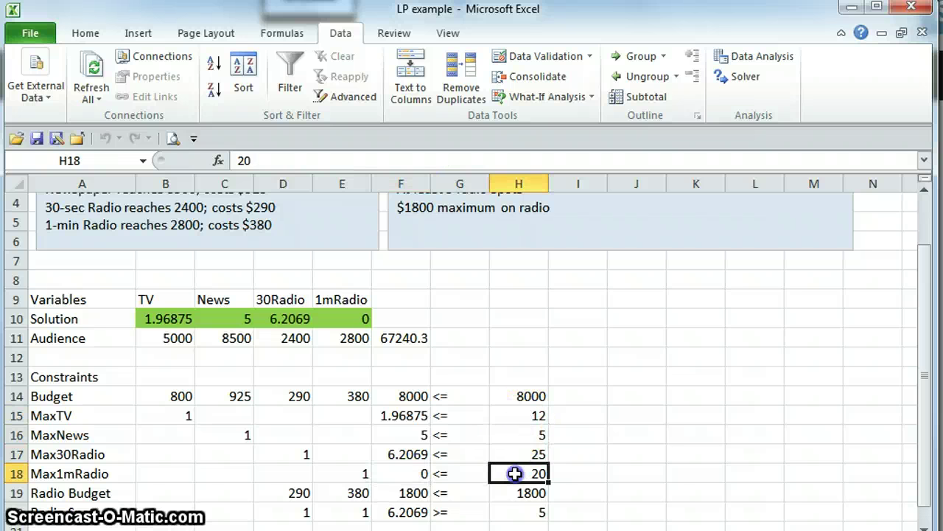
{"action": "left_click", "coordinate": [407, 493]}
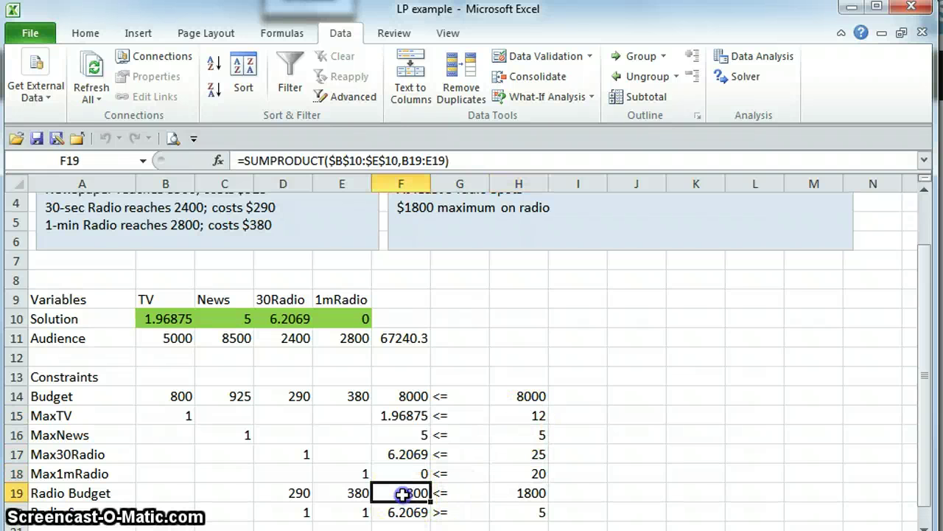
{"action": "left_click", "coordinate": [506, 494]}
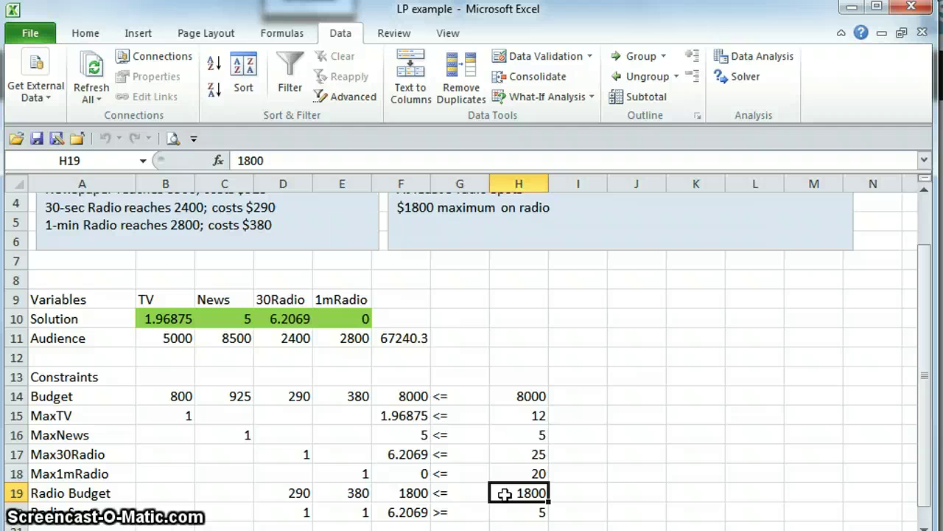
{"action": "left_click", "coordinate": [384, 514]}
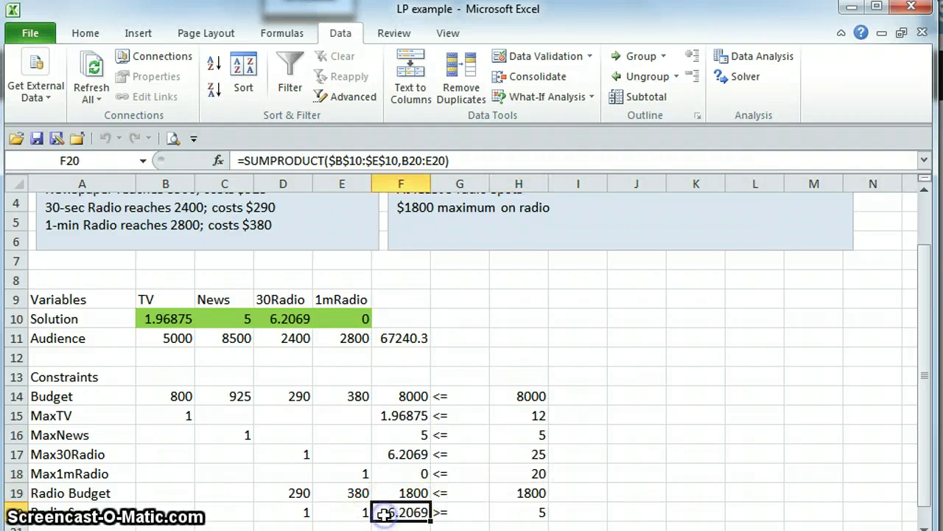